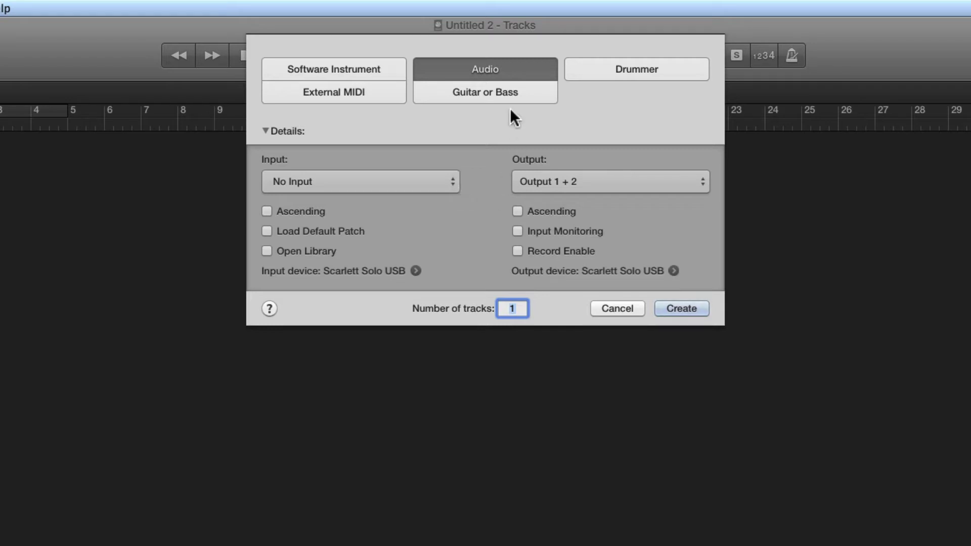
# Keep Audio as the track type and review the input choices: Input 1, Input 2, Input 1 + 2, Bus.
pyautogui.click(490, 68)
pyautogui.click(398, 187)
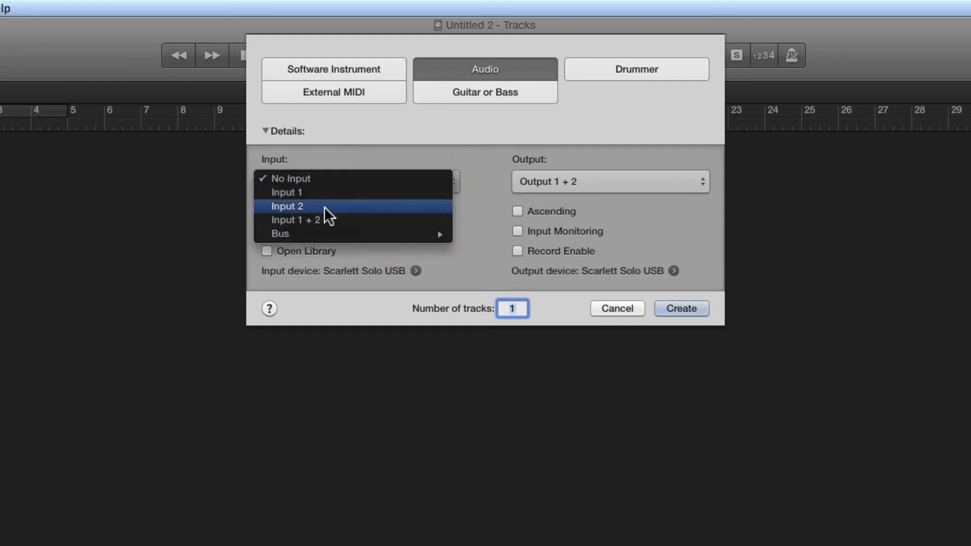
pyautogui.click(339, 160)
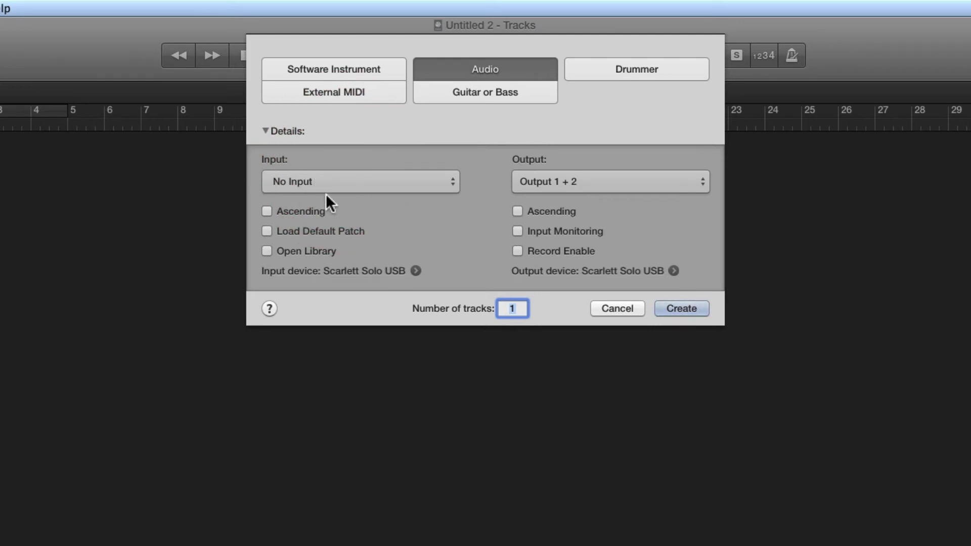
pyautogui.click(357, 183)
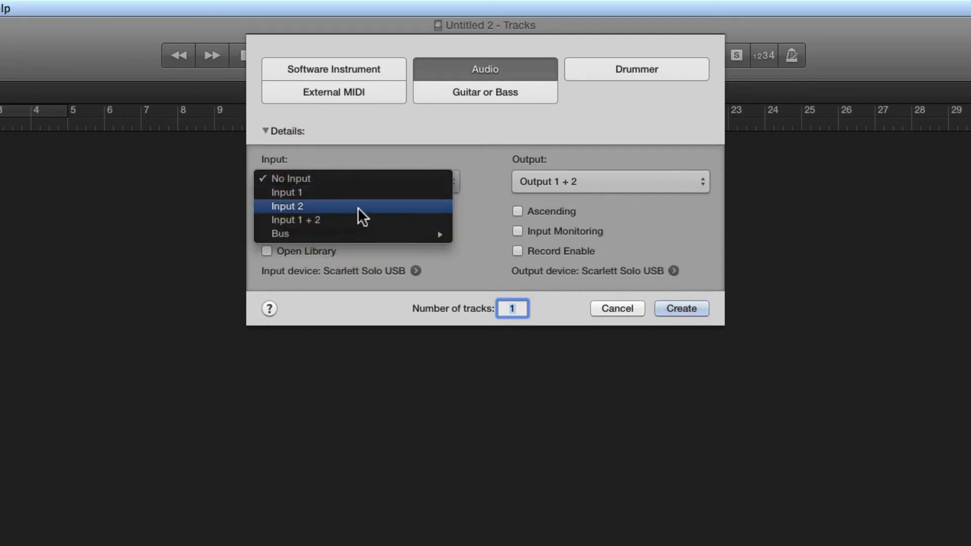
pyautogui.click(359, 157)
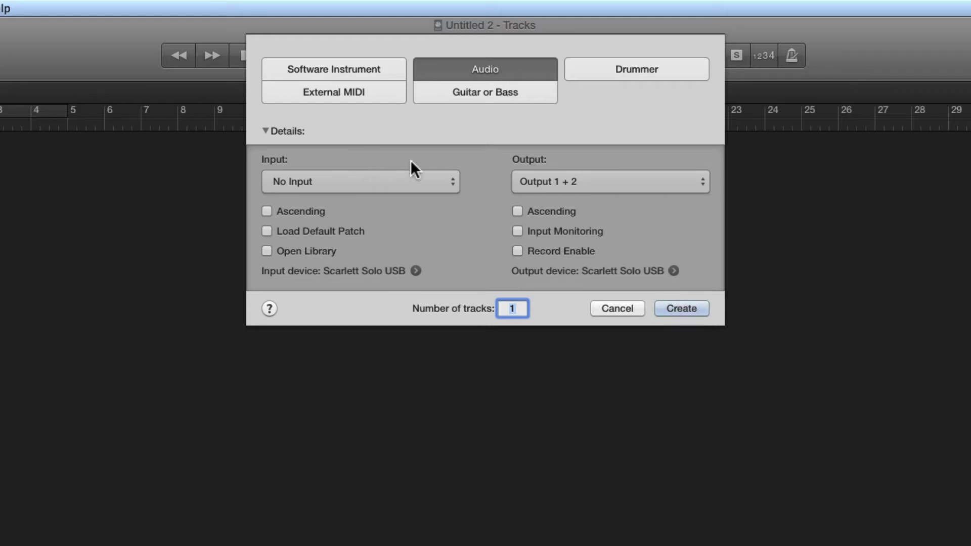
pyautogui.click(378, 174)
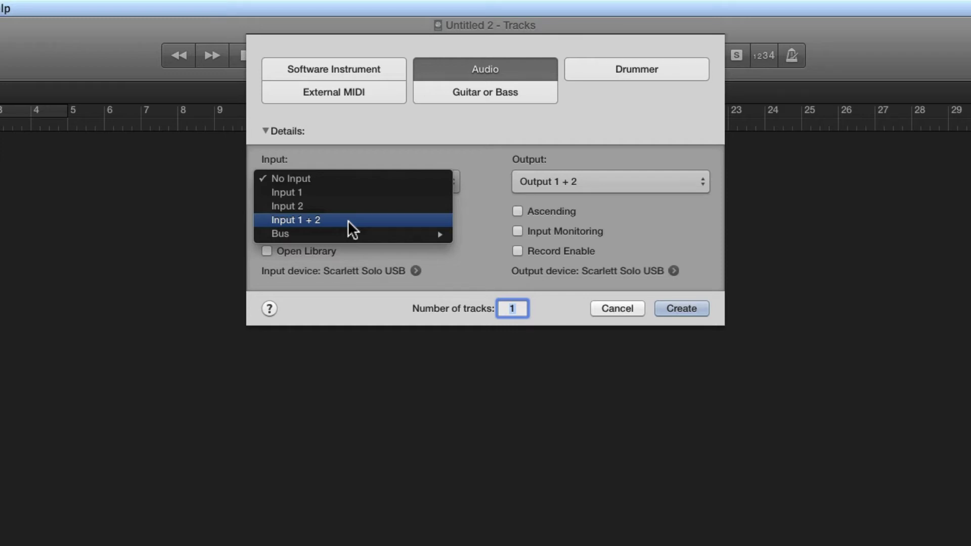
# Preview the Bus submenu, then close the input choices so the input stays at No Input.
pyautogui.moveTo(353, 231)
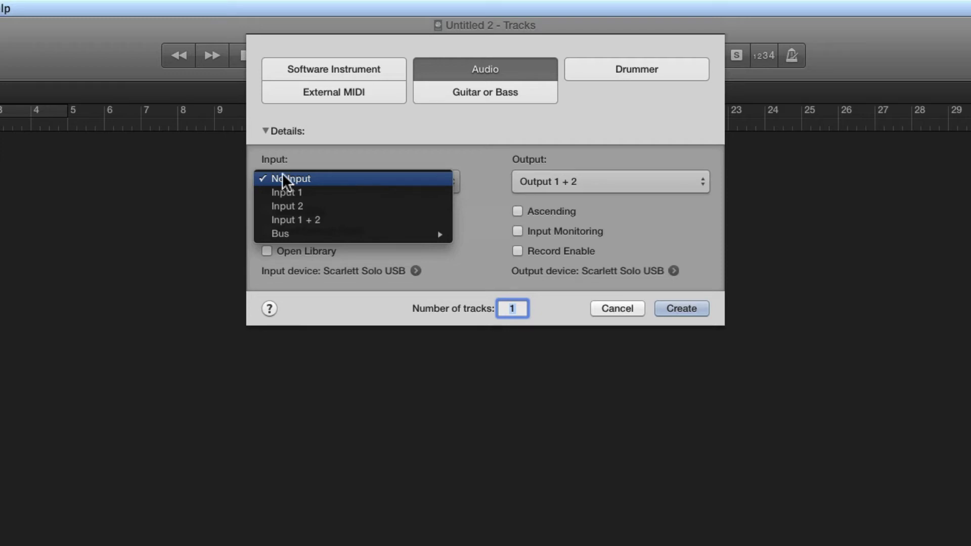
pyautogui.click(338, 165)
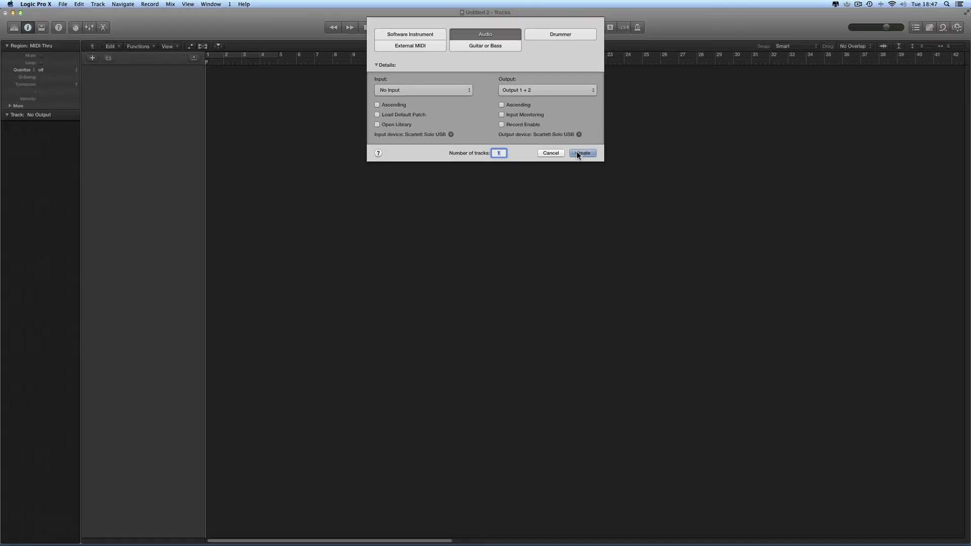
# Create the Audio 1 track and collapse the Region and Track inspector sections.
pyautogui.click(673, 306)
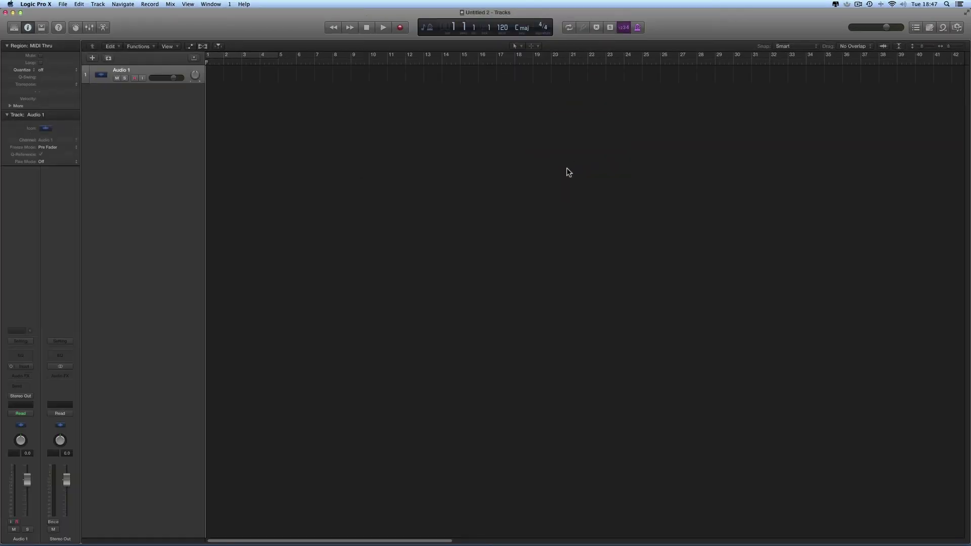
pyautogui.click(7, 46)
pyautogui.click(7, 57)
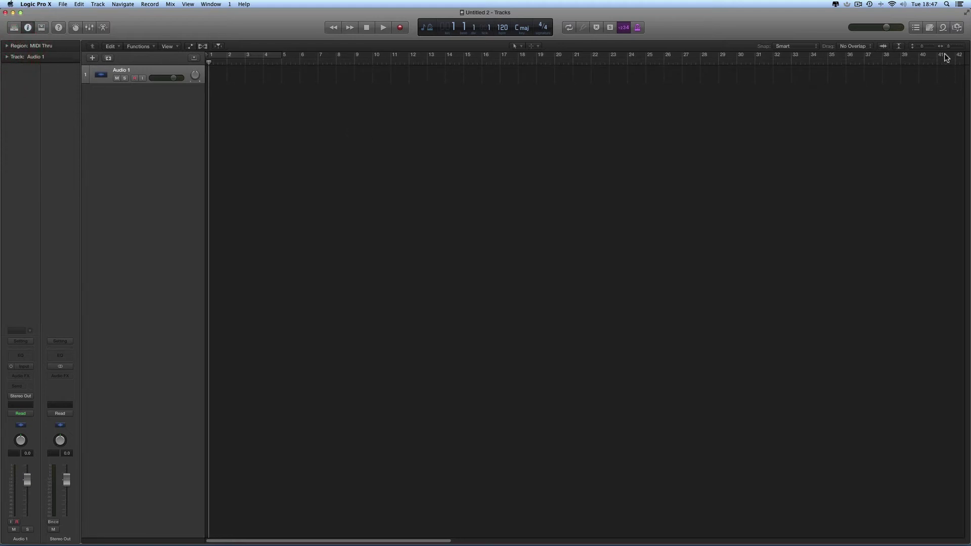
# Make the track rows taller and toggle the Inspector off and back on.
pyautogui.click(923, 46)
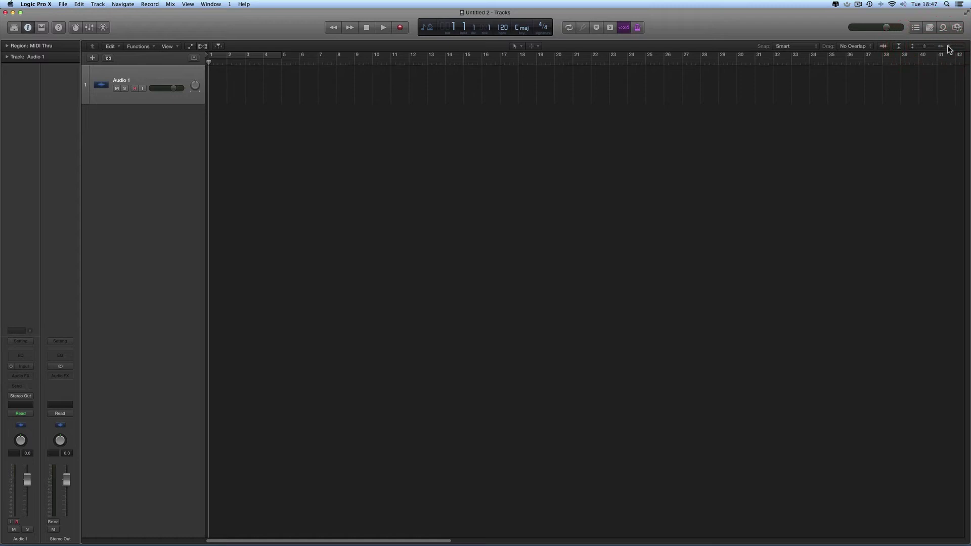
pyautogui.moveTo(949, 46); pyautogui.dragTo(952, 47)
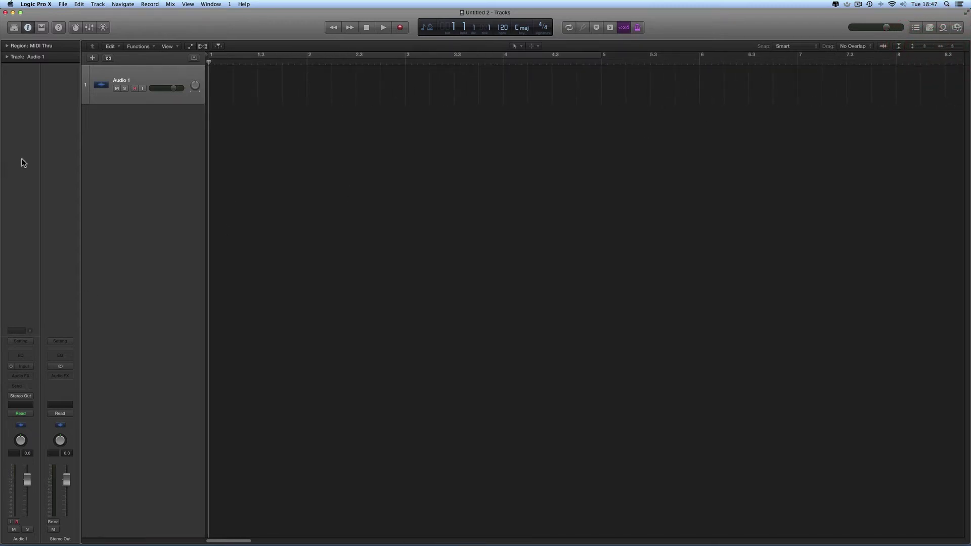
pyautogui.click(28, 28)
pyautogui.click(28, 28)
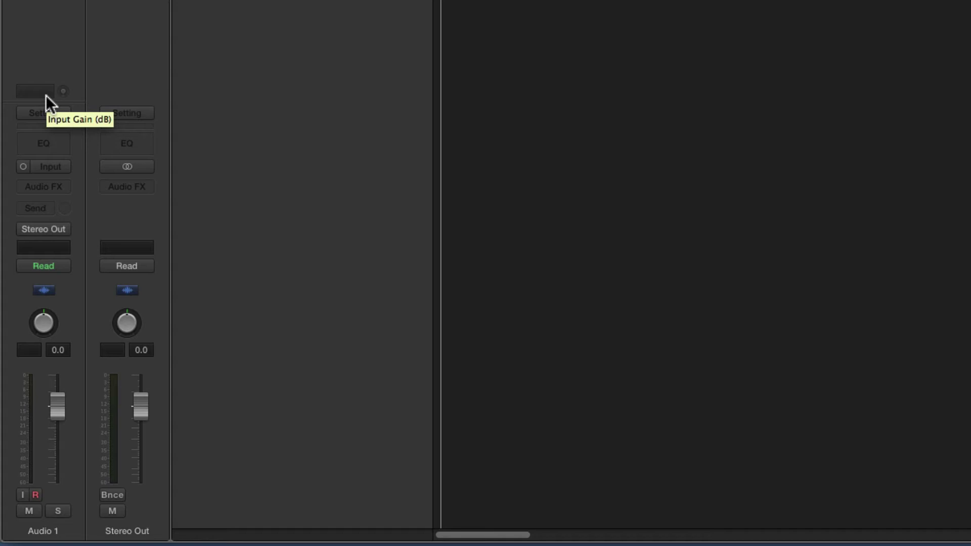
pyautogui.click(65, 166)
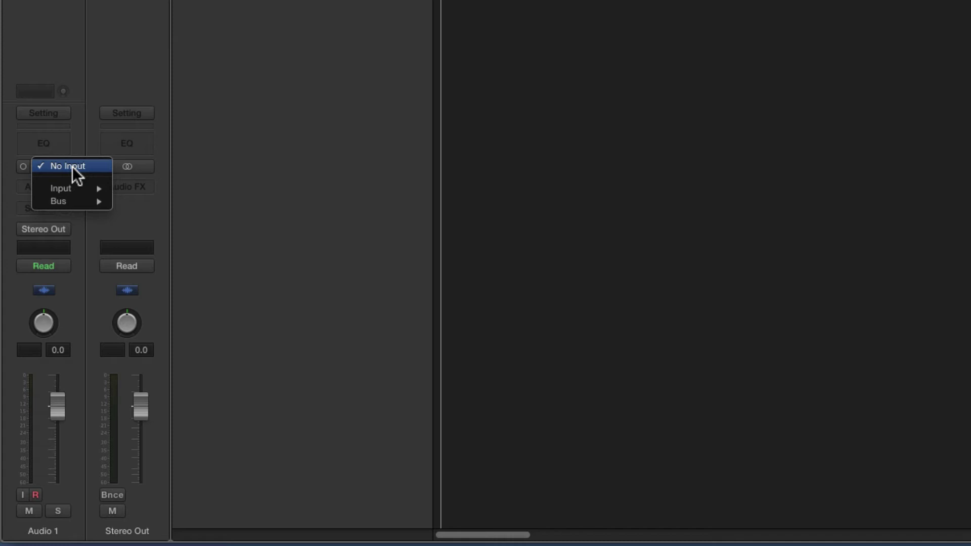
pyautogui.moveTo(84, 195)
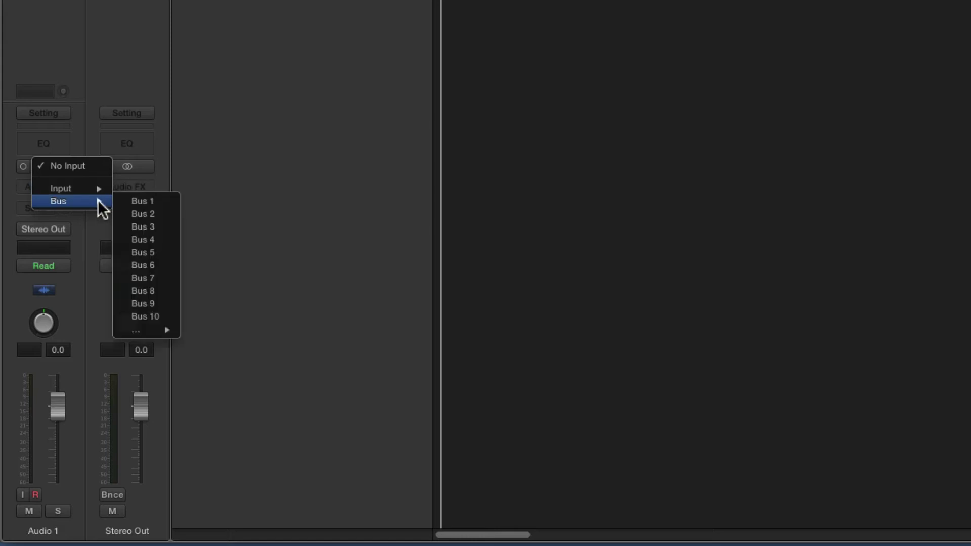
pyautogui.moveTo(163, 331)
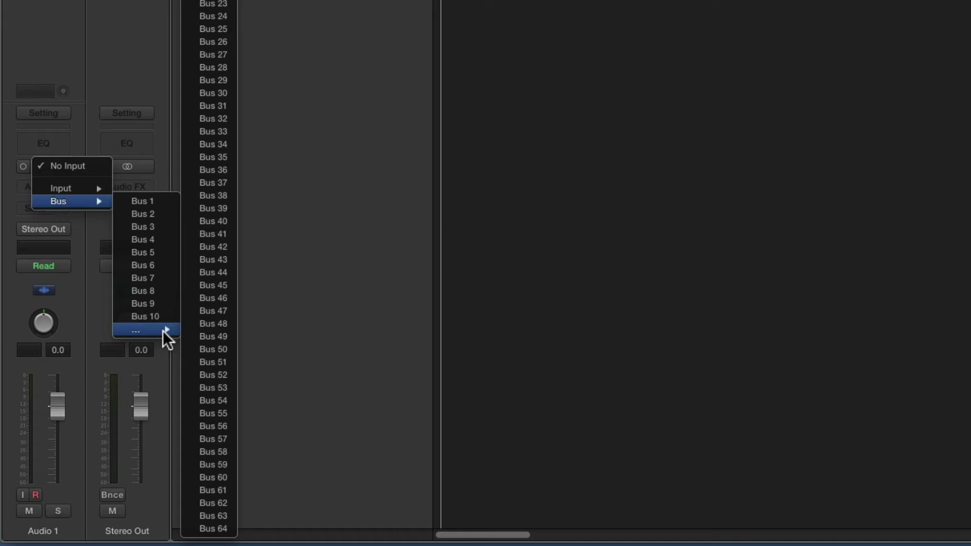
pyautogui.click(65, 61)
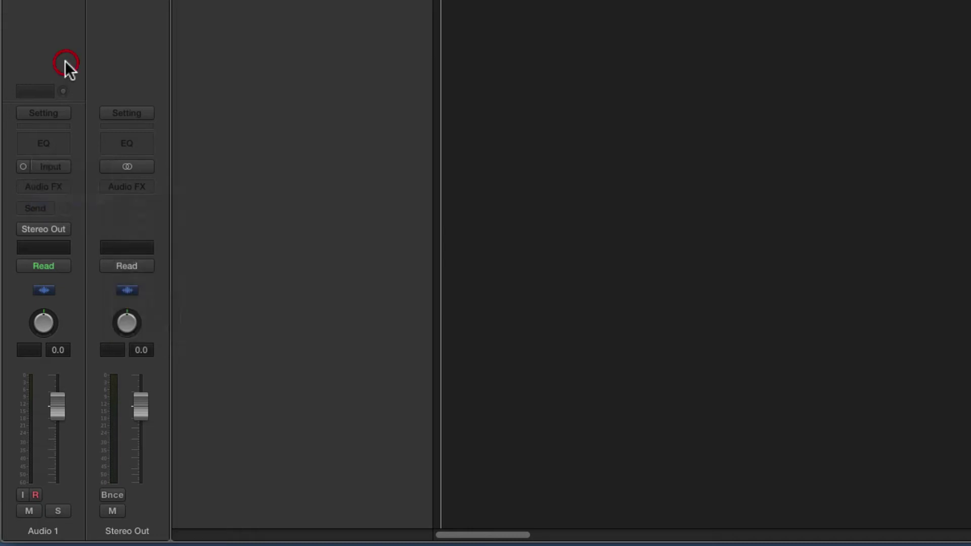
# Toggle Audio 1's input format and review its input choices, ending in stereo.
pyautogui.click(23, 167)
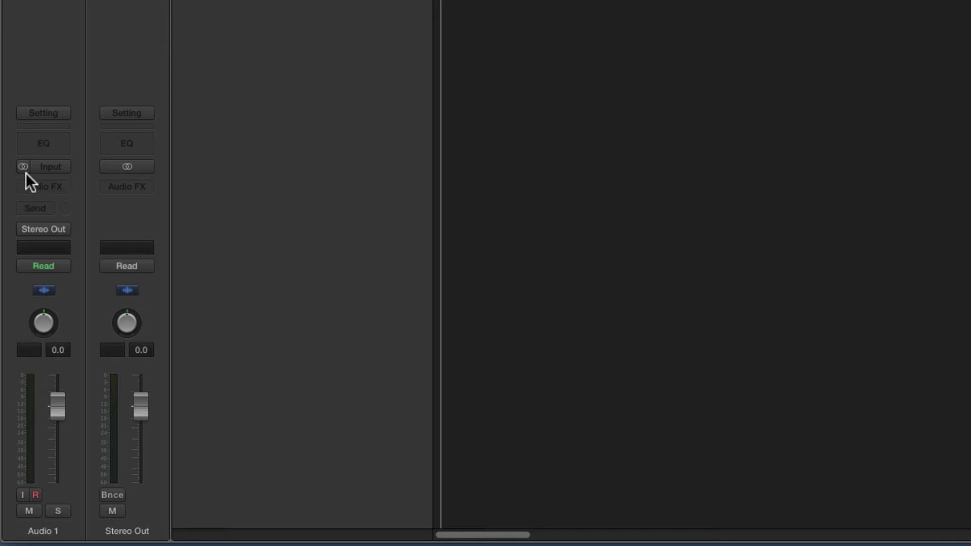
pyautogui.click(55, 168)
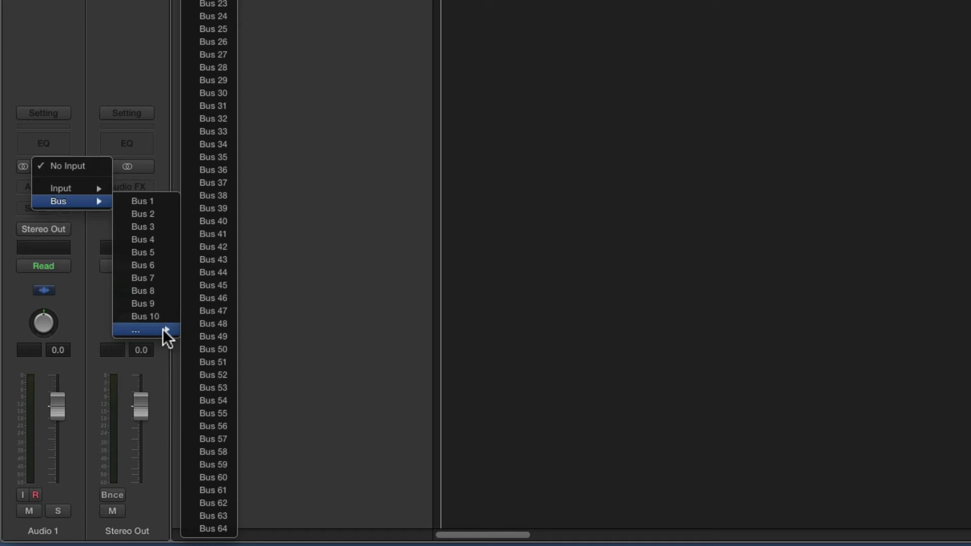
pyautogui.click(24, 166)
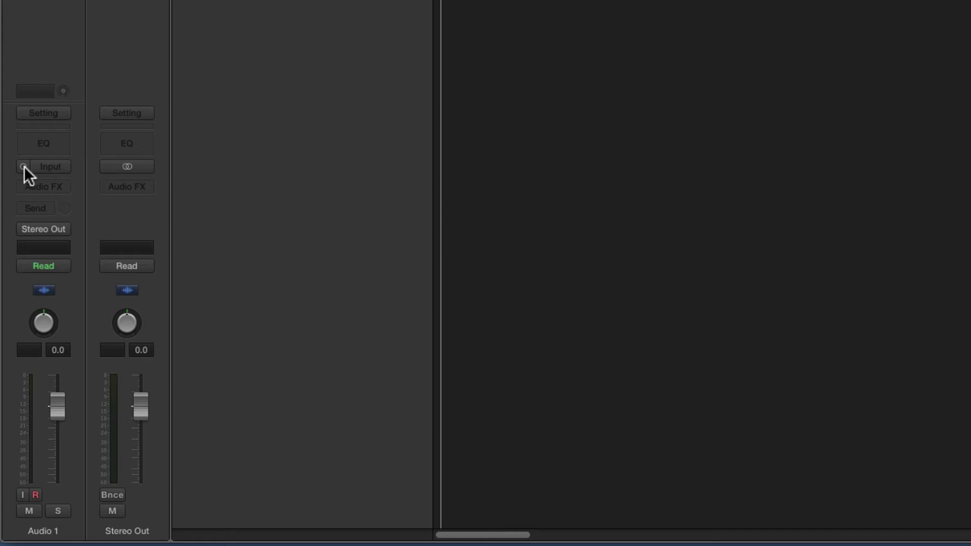
pyautogui.click(49, 166)
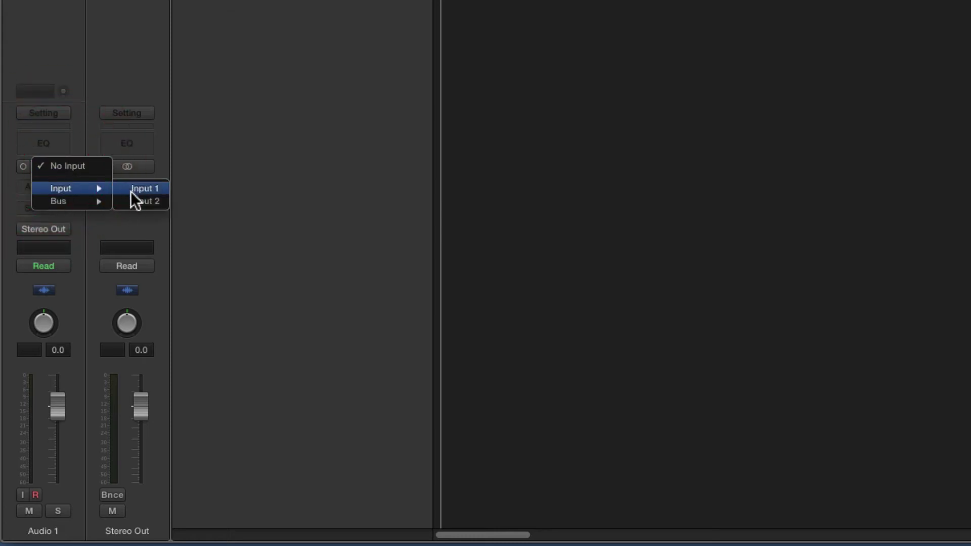
pyautogui.click(23, 168)
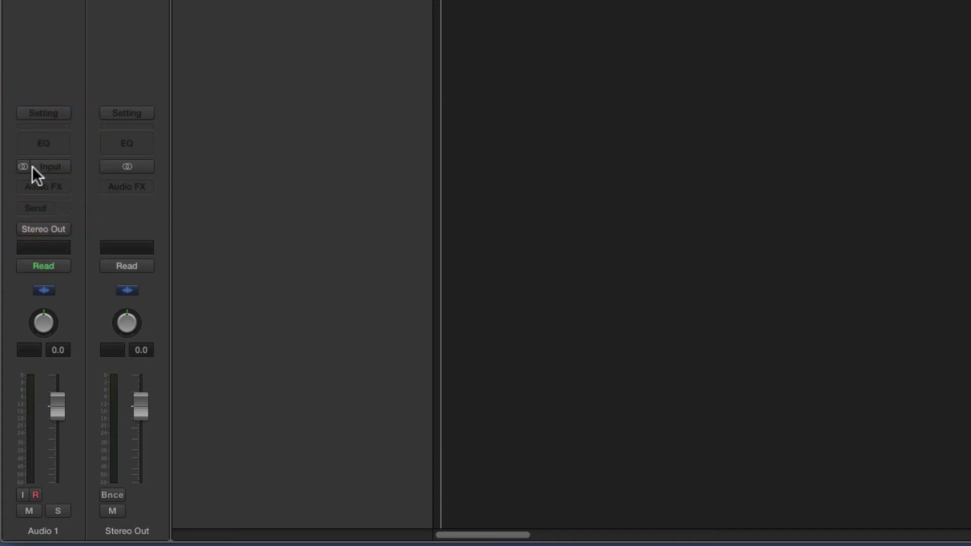
# Switch Audio 1 to mono and review the mono input choices, Input 1 and Input 2.
pyautogui.click(54, 166)
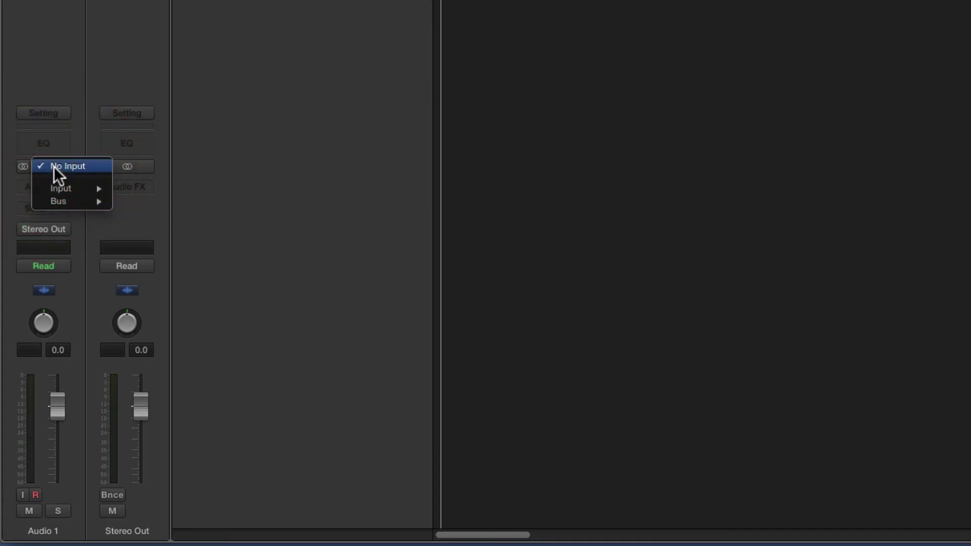
pyautogui.moveTo(57, 187)
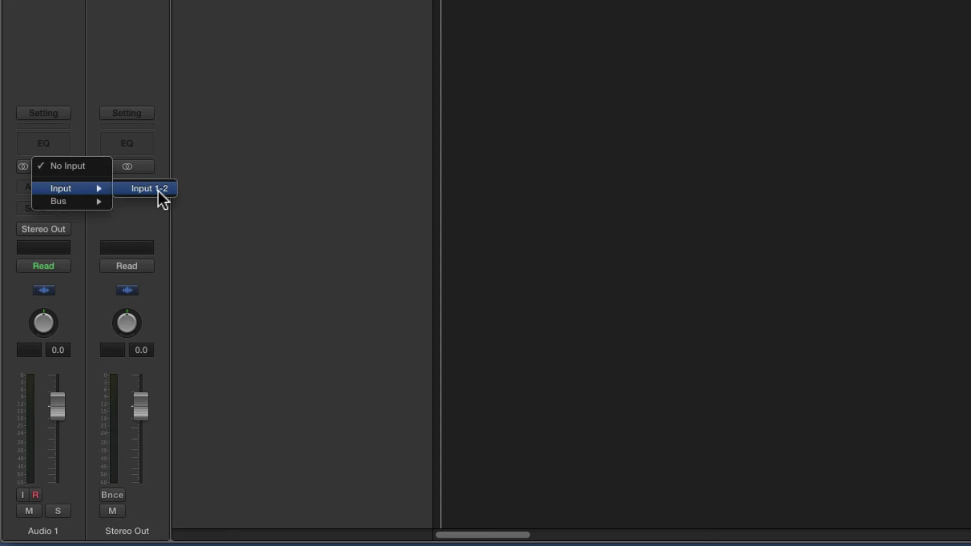
pyautogui.click(9, 187)
pyautogui.click(23, 166)
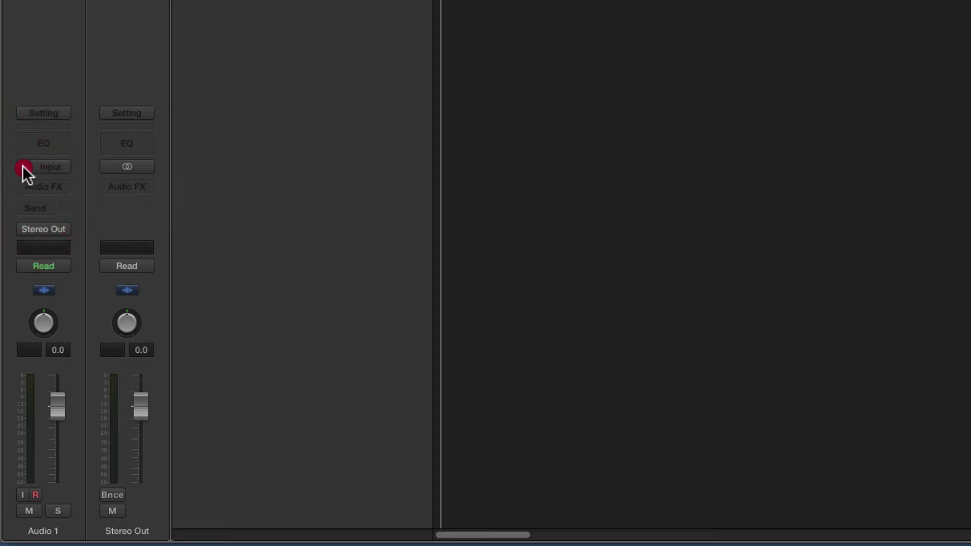
pyautogui.click(54, 169)
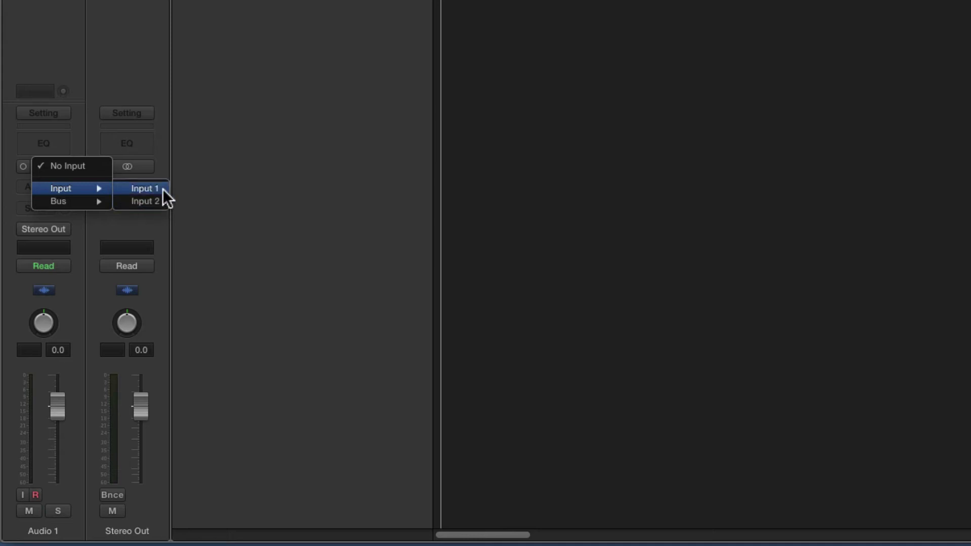
pyautogui.click(12, 9)
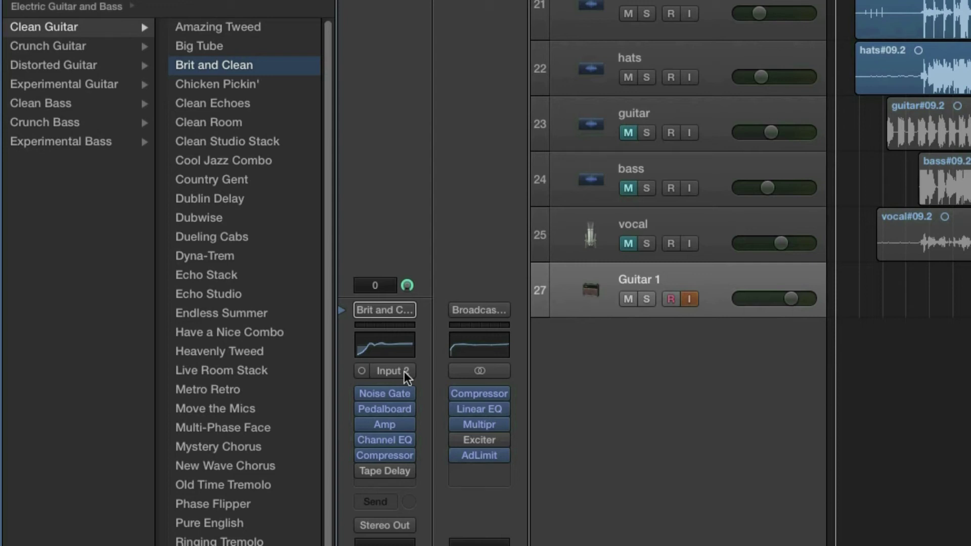
pyautogui.click(404, 374)
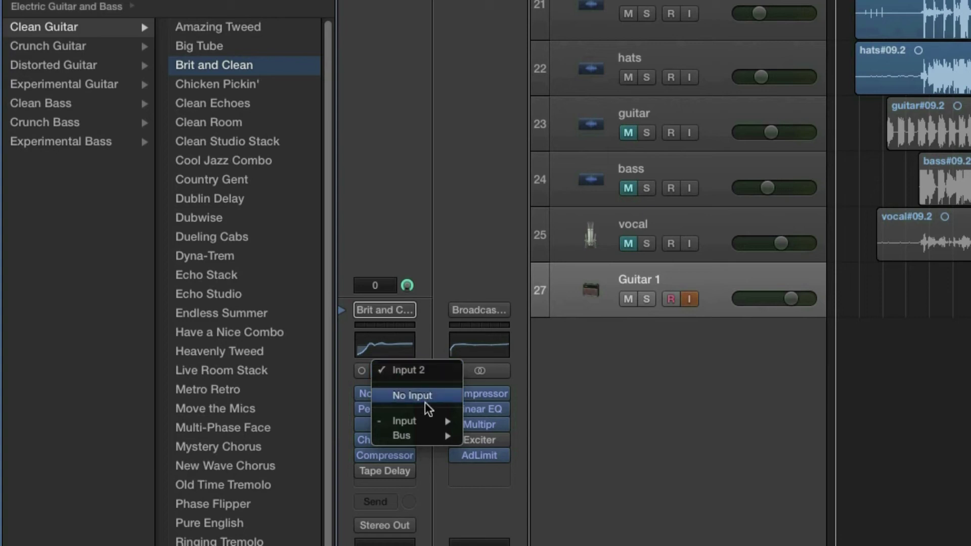
pyautogui.moveTo(428, 425)
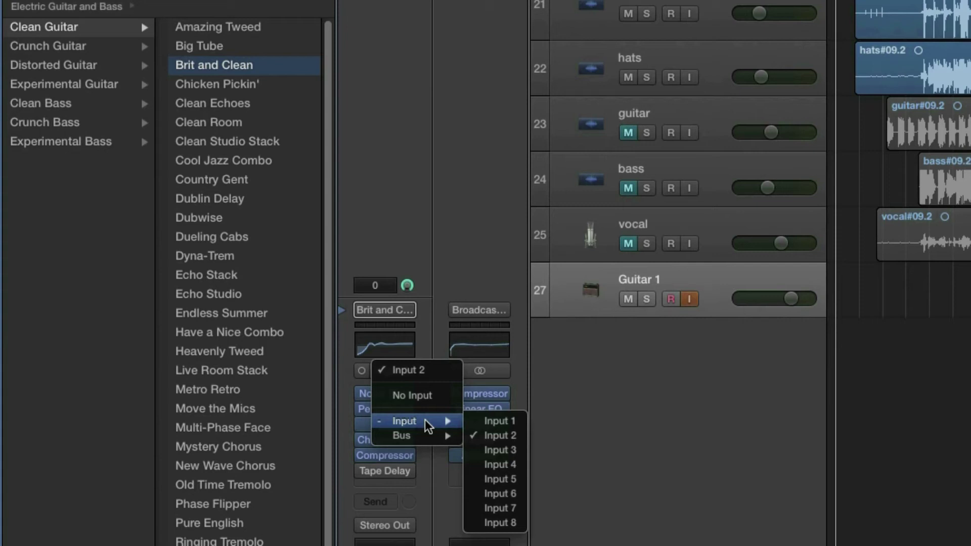
pyautogui.click(506, 440)
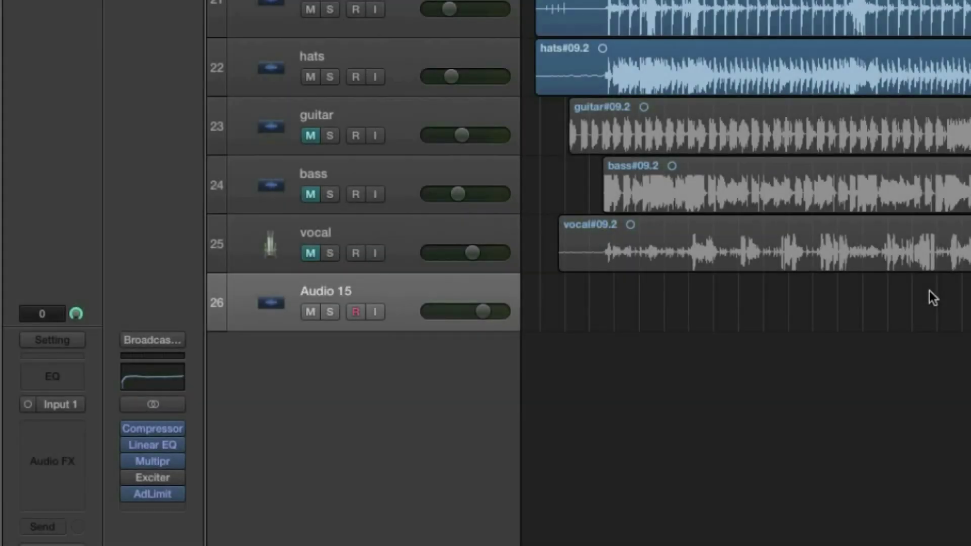
# Make Audio 15 stereo and set its input to Input 1-2.
pyautogui.click(32, 404)
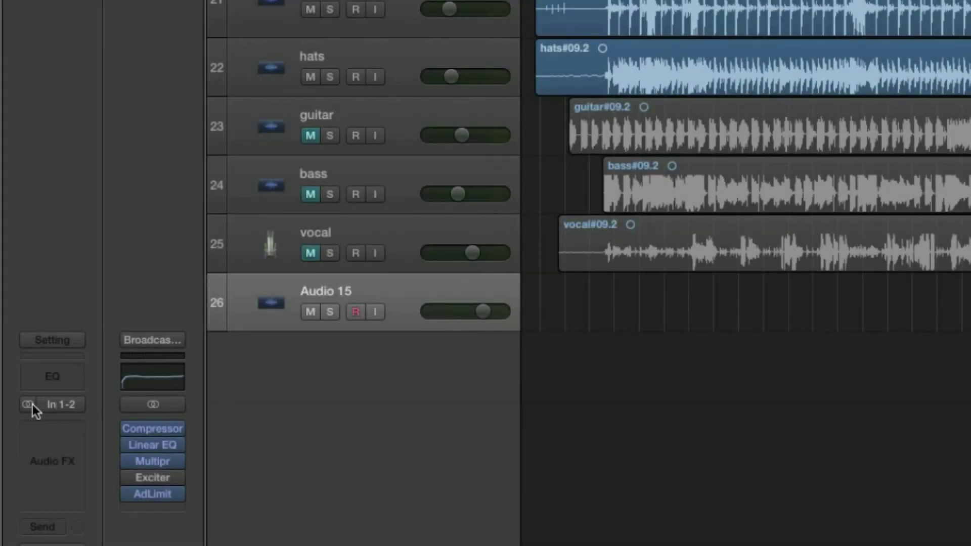
pyautogui.click(59, 405)
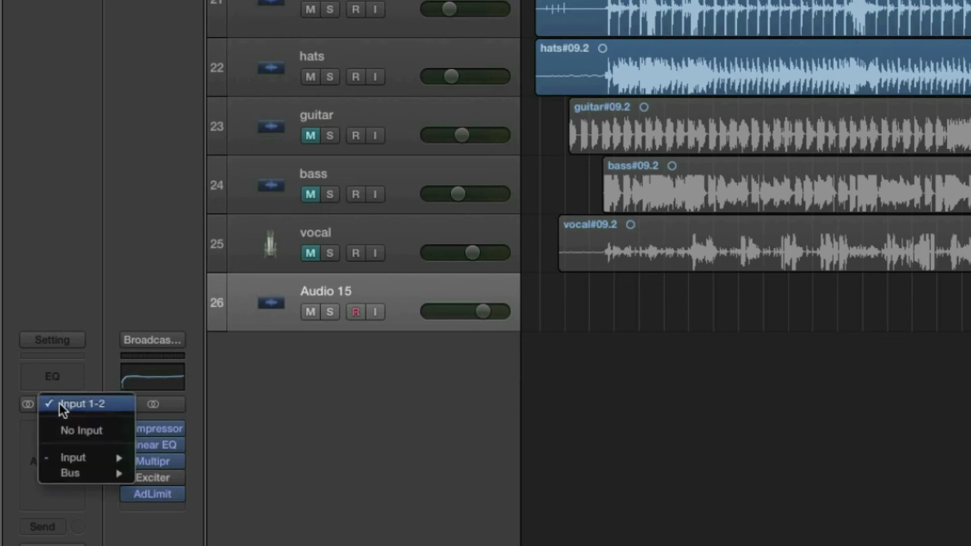
pyautogui.moveTo(86, 456)
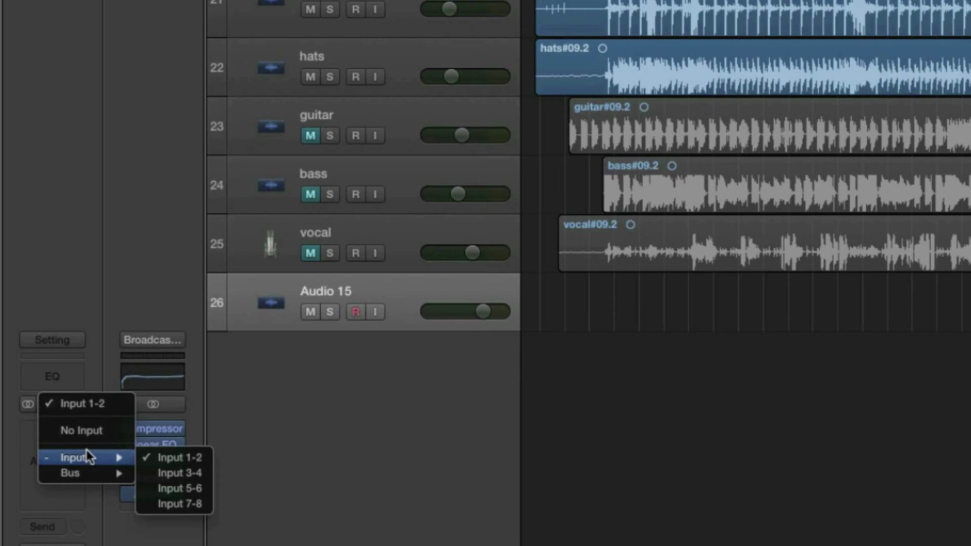
pyautogui.click(186, 457)
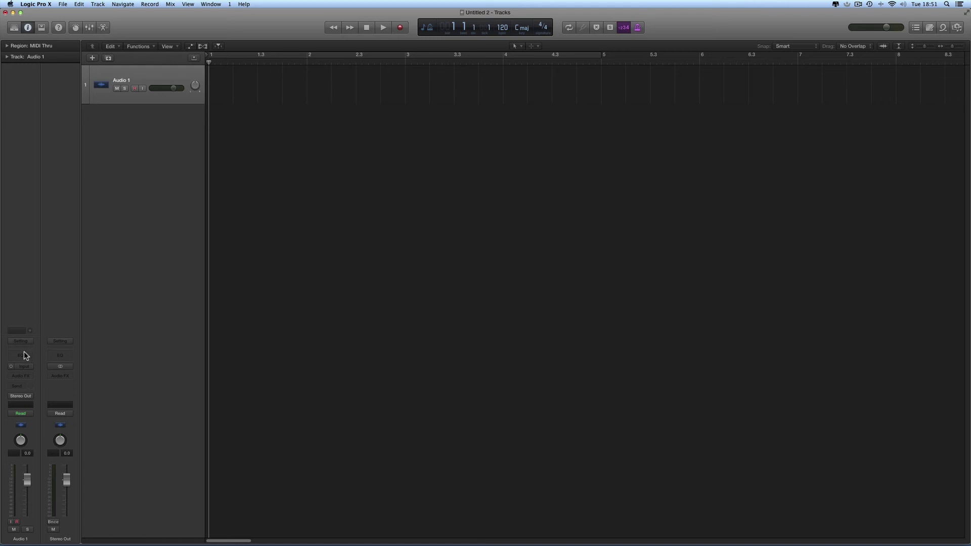
# Set Audio 1 to stereo with Input 1-2, then confirm the selection in its input choices.
pyautogui.click(11, 368)
pyautogui.click(32, 366)
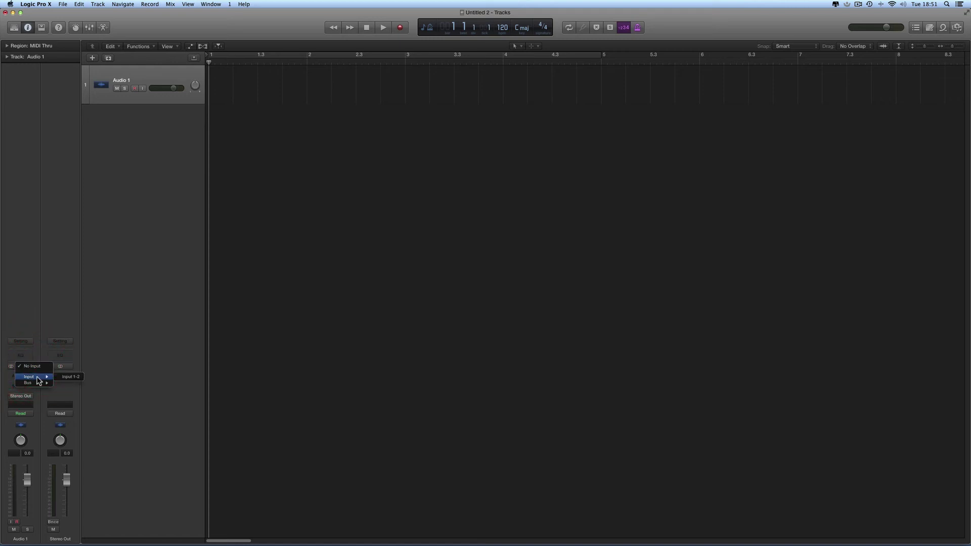
pyautogui.moveTo(38, 377)
pyautogui.click(70, 377)
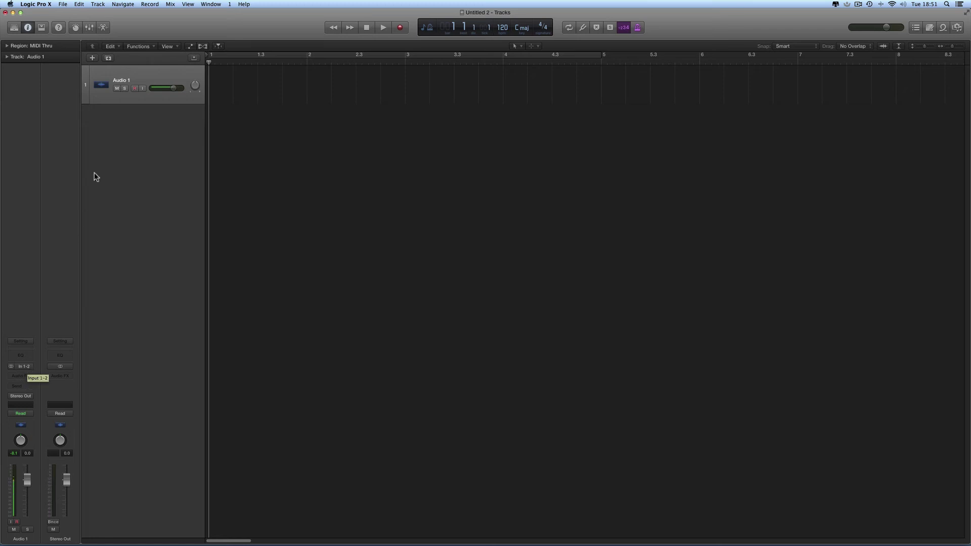
pyautogui.click(24, 366)
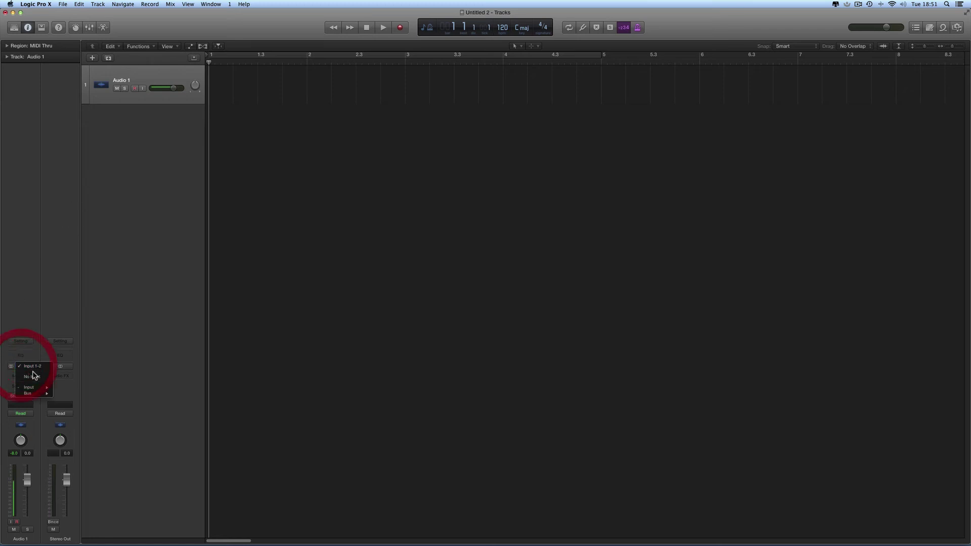
pyautogui.moveTo(34, 388)
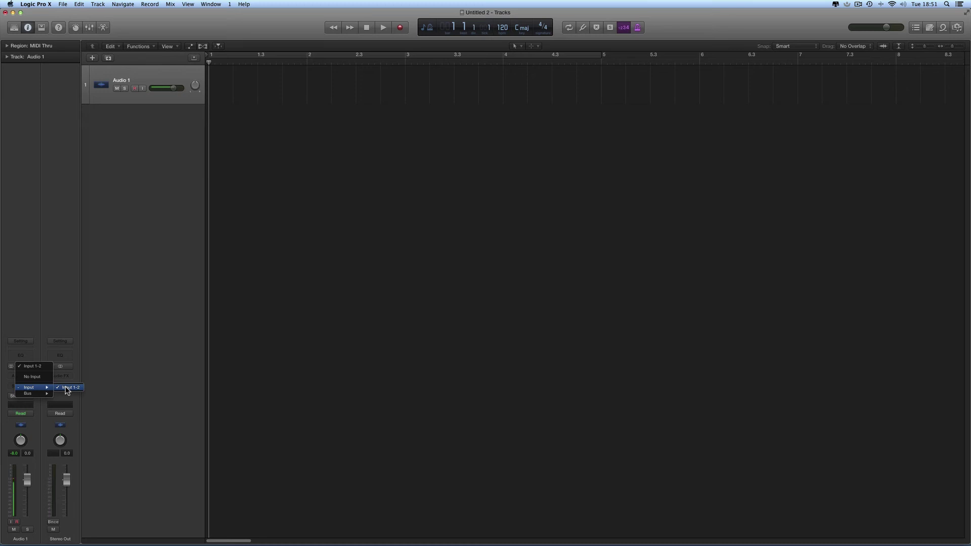
pyautogui.click(25, 326)
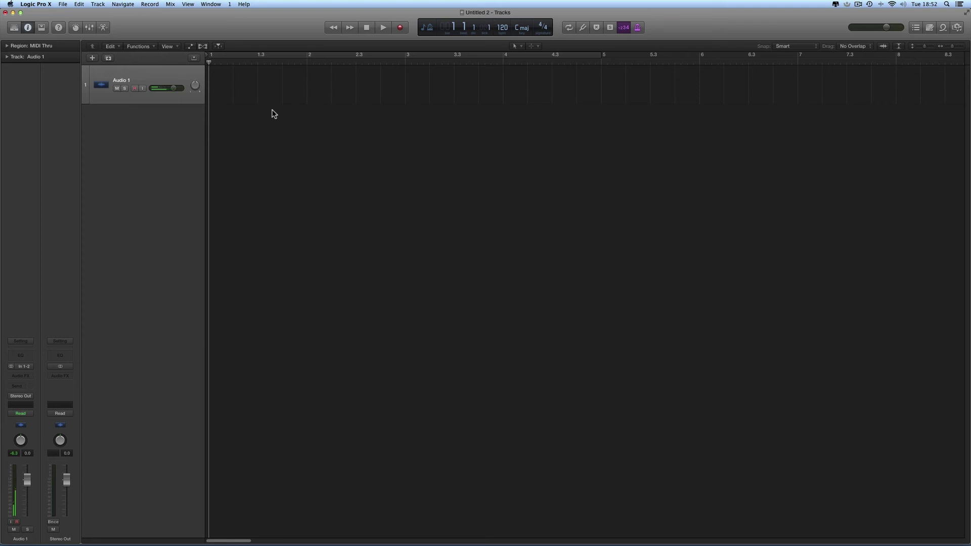
# Enable input monitoring on Audio 1, record a test take, and stop with Space.
pyautogui.click(143, 88)
pyautogui.click(405, 29)
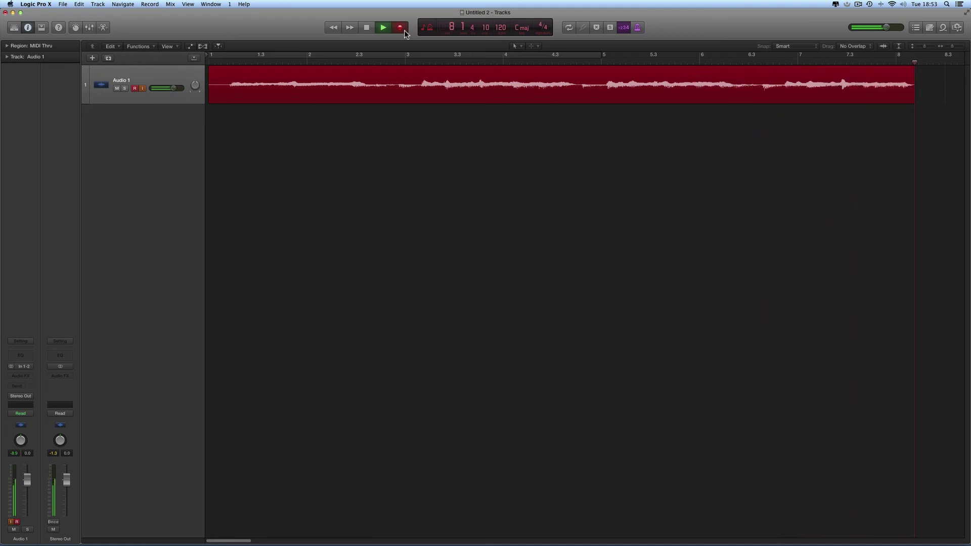
pyautogui.press('space')
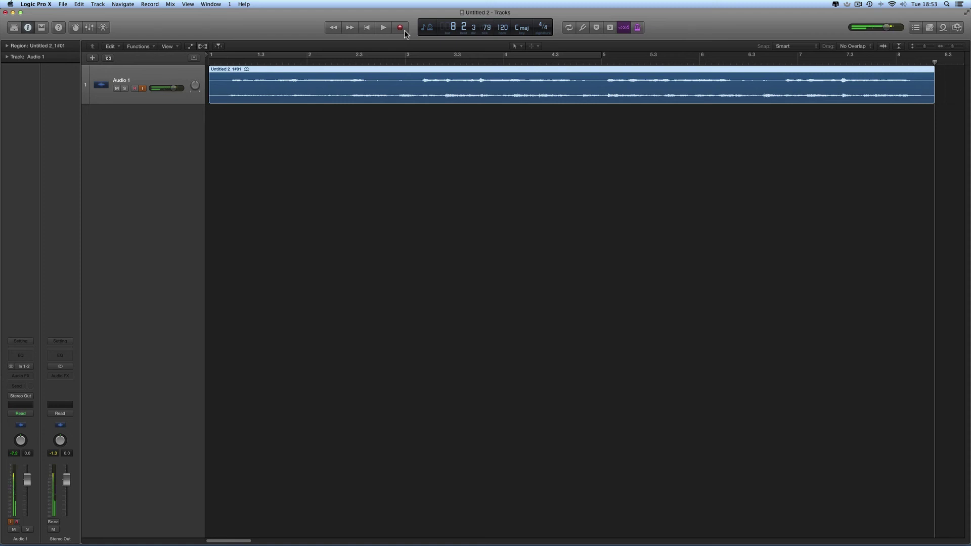
# Turn off Audio 1's input monitoring and move the playhead back to bar 1.
pyautogui.click(142, 89)
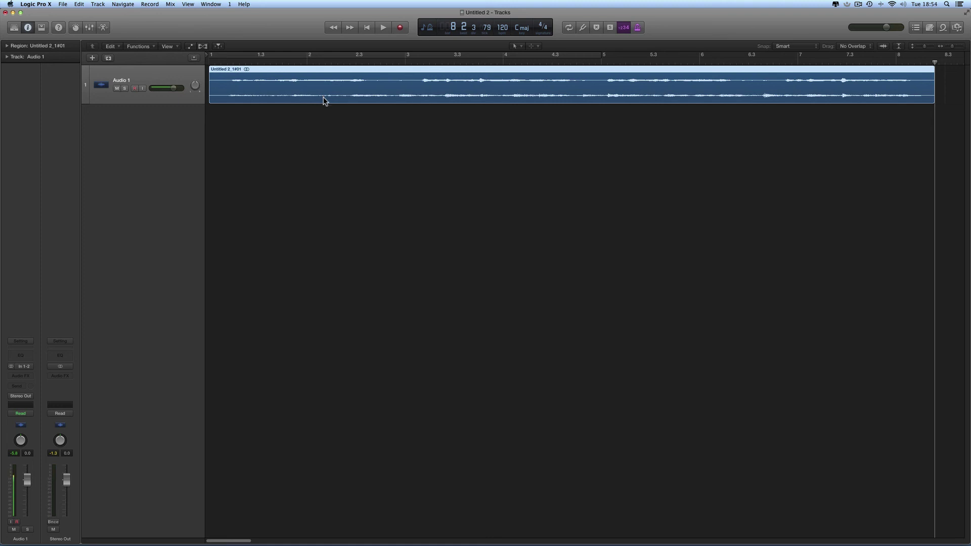
pyautogui.click(234, 61)
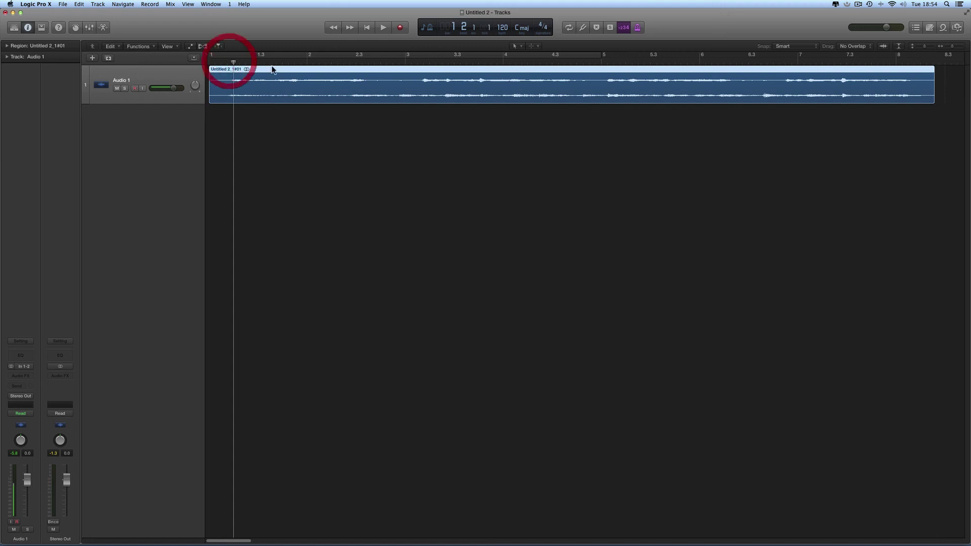
pyautogui.moveTo(239, 63); pyautogui.dragTo(209, 62)
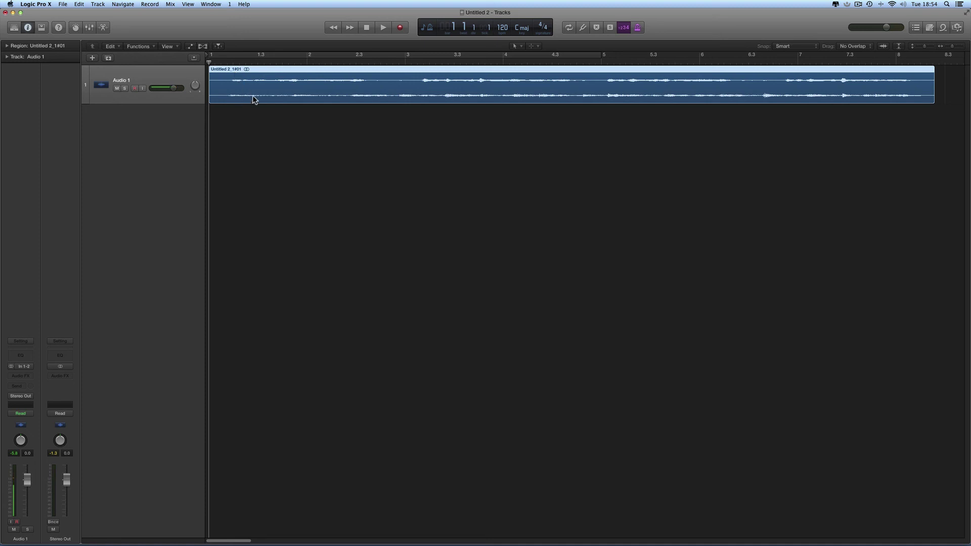
# Play back the test take, stop, then delete the recorded region Untitled 2_1#01.
pyautogui.click(384, 29)
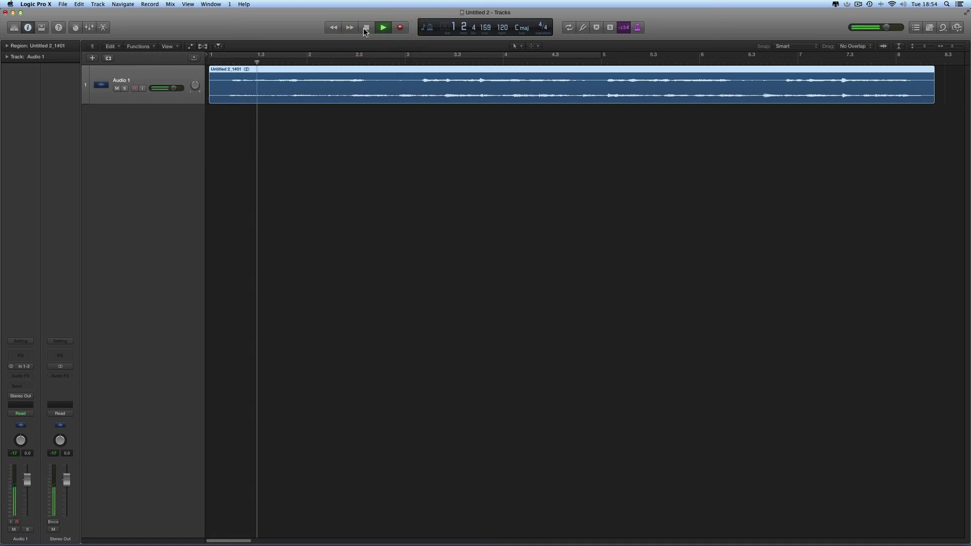
pyautogui.click(367, 28)
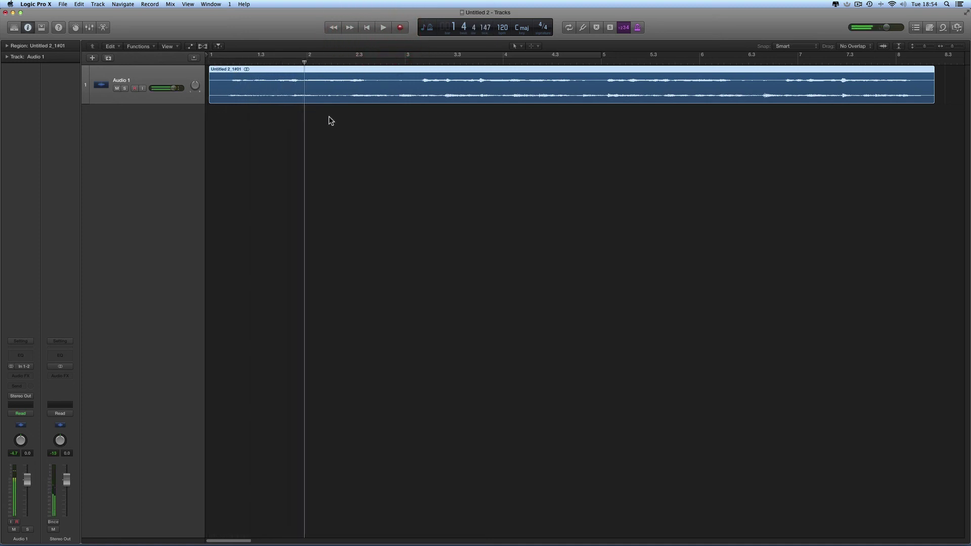
pyautogui.click(304, 97)
pyautogui.press('Delete')
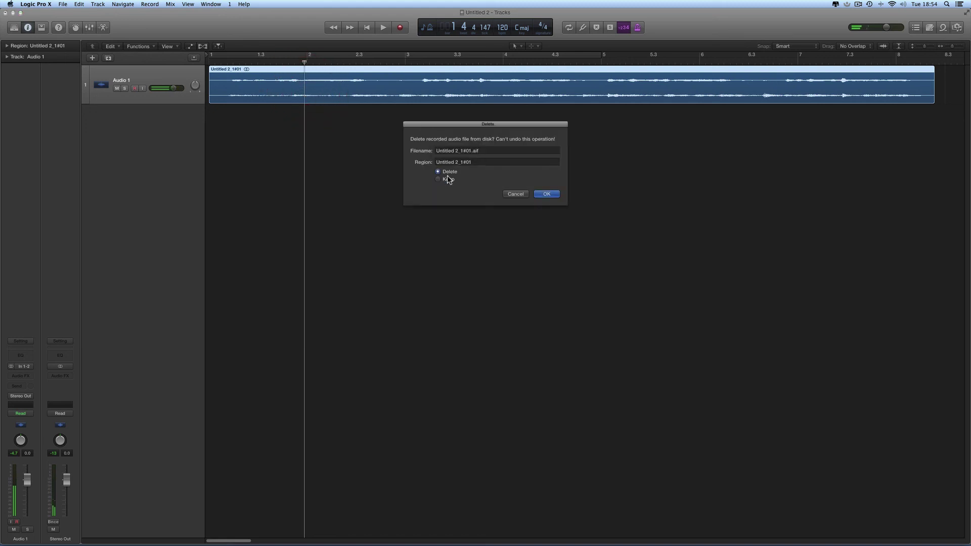
# Delete Untitled 2_1#01.aif from disk and make Audio 1 a mono track on Input 1.
pyautogui.click(539, 190)
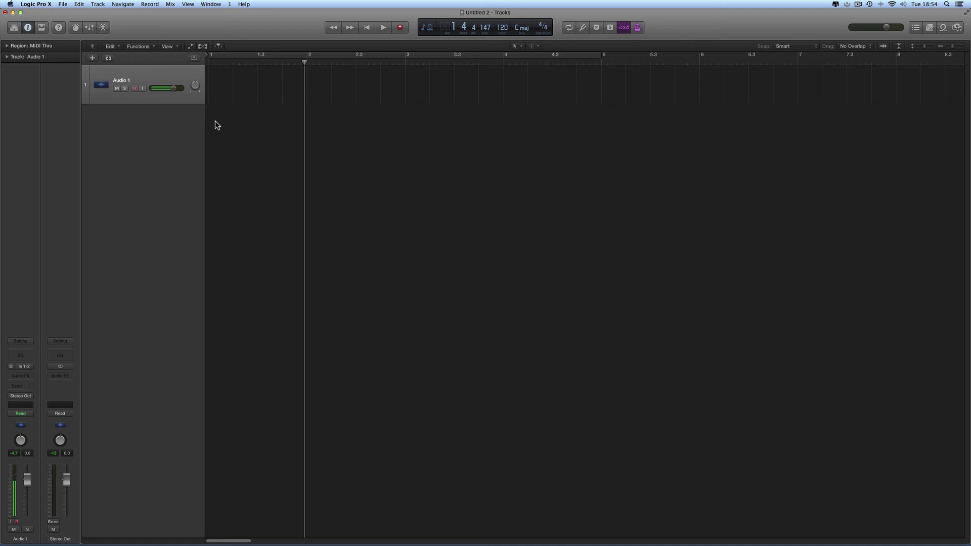
pyautogui.click(11, 368)
pyautogui.click(24, 367)
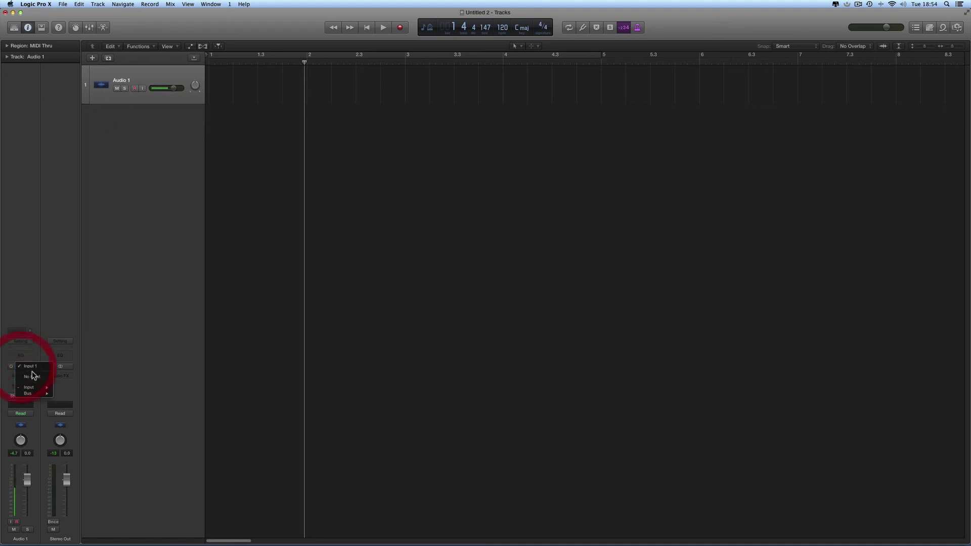
pyautogui.moveTo(34, 389)
pyautogui.click(71, 388)
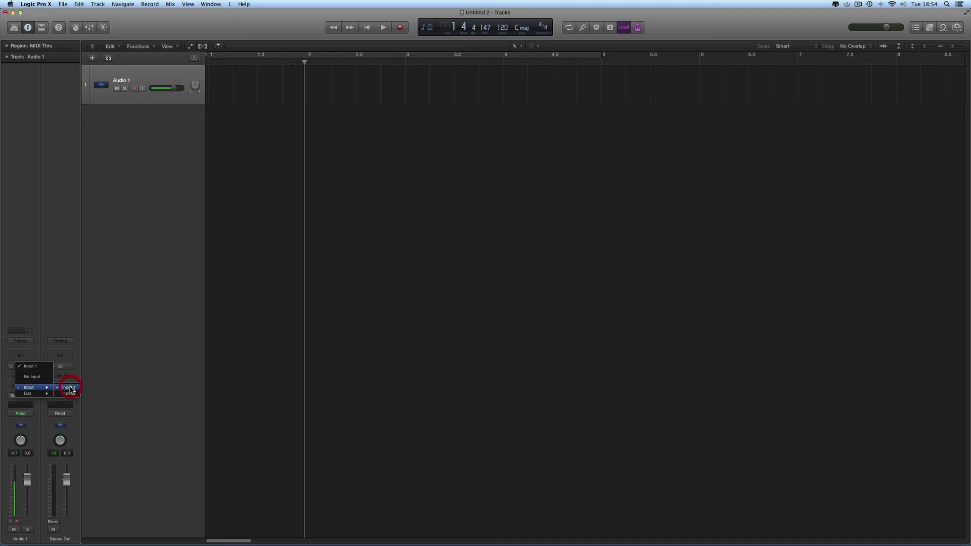
# Add a second audio track, Audio 2, and set its input to Input 2.
pyautogui.click(92, 57)
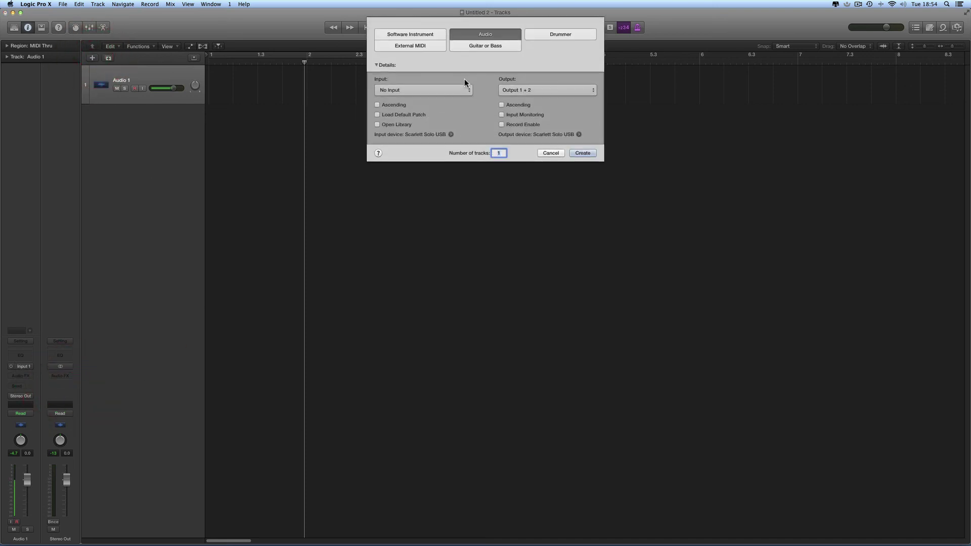
pyautogui.click(580, 154)
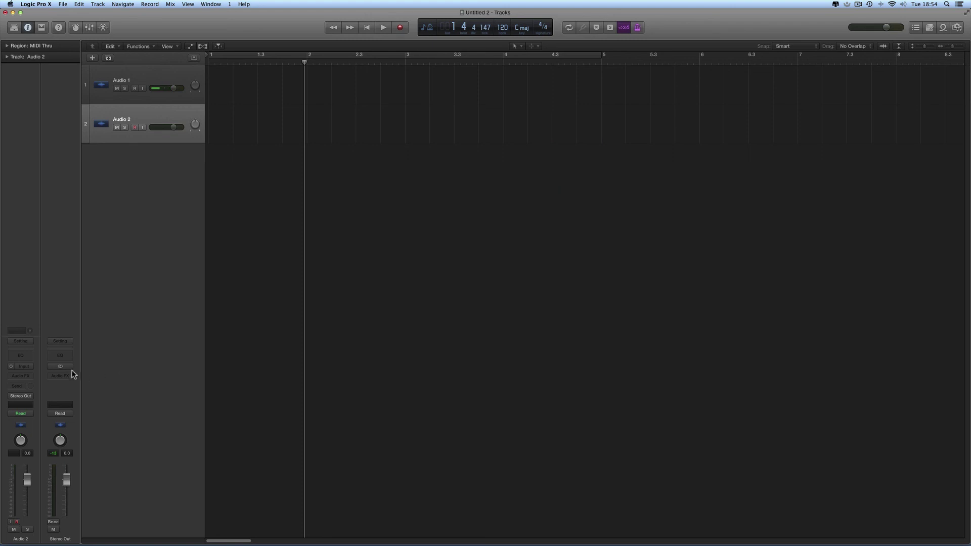
pyautogui.click(24, 366)
pyautogui.moveTo(36, 381)
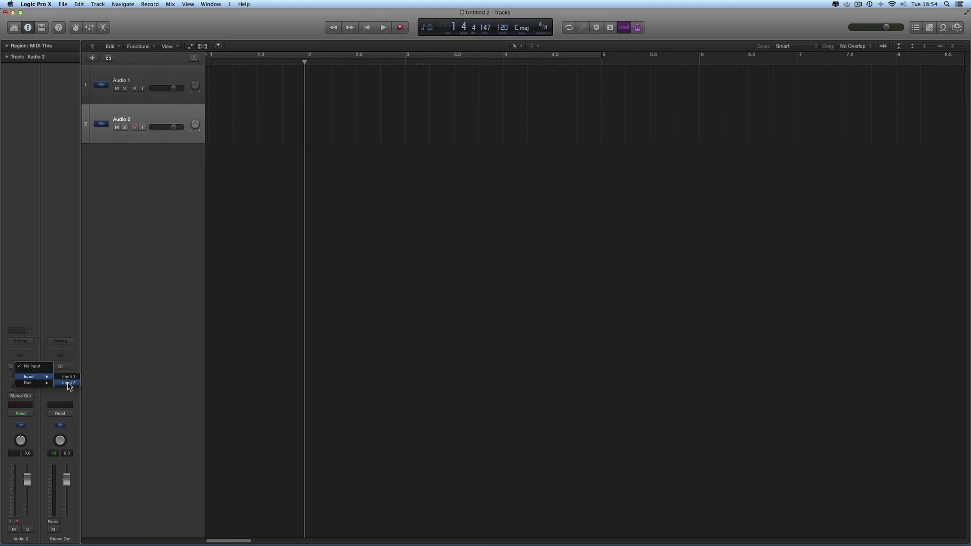
pyautogui.click(67, 383)
# Record-arm Audio 1 and Audio 2, monitoring Audio 2 only, and return the playhead to bar 1.
pyautogui.click(147, 76)
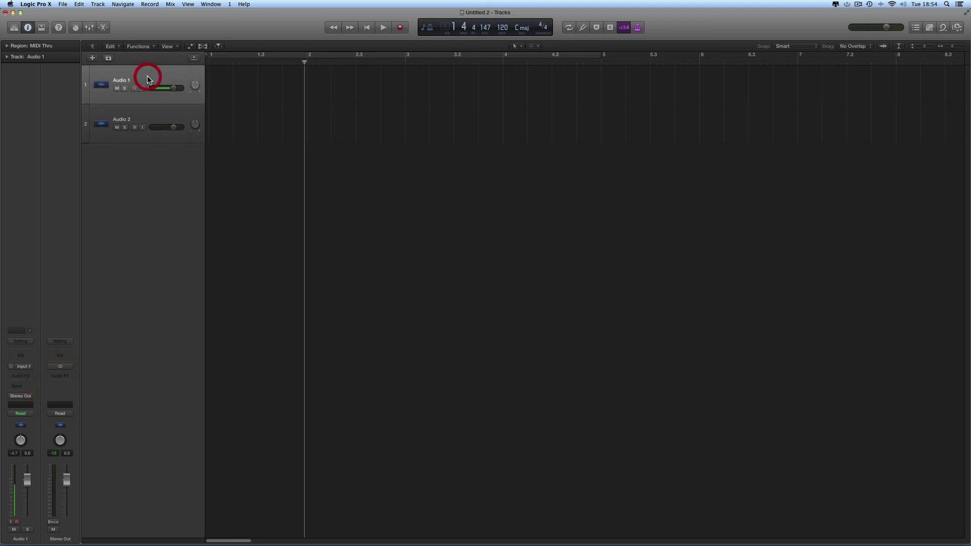
pyautogui.click(155, 113)
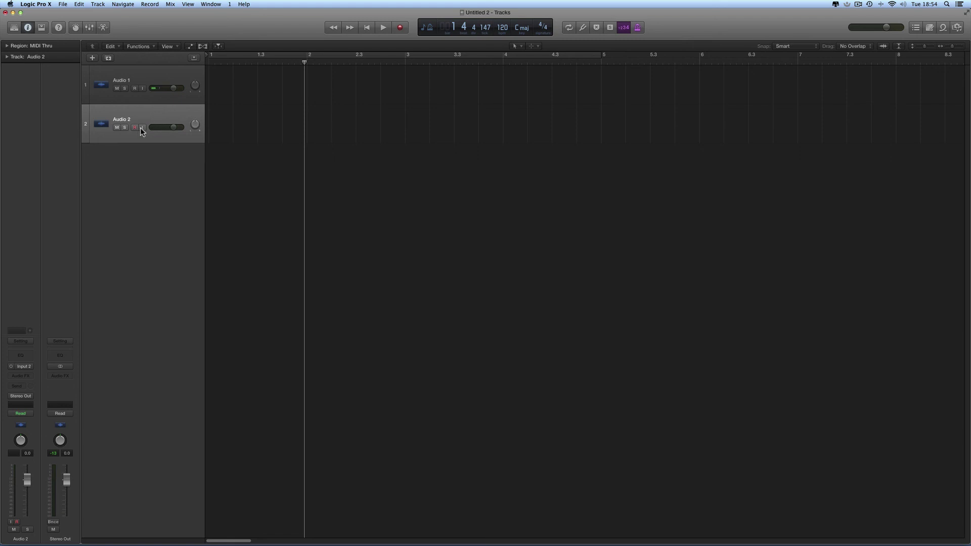
pyautogui.click(142, 128)
pyautogui.click(142, 88)
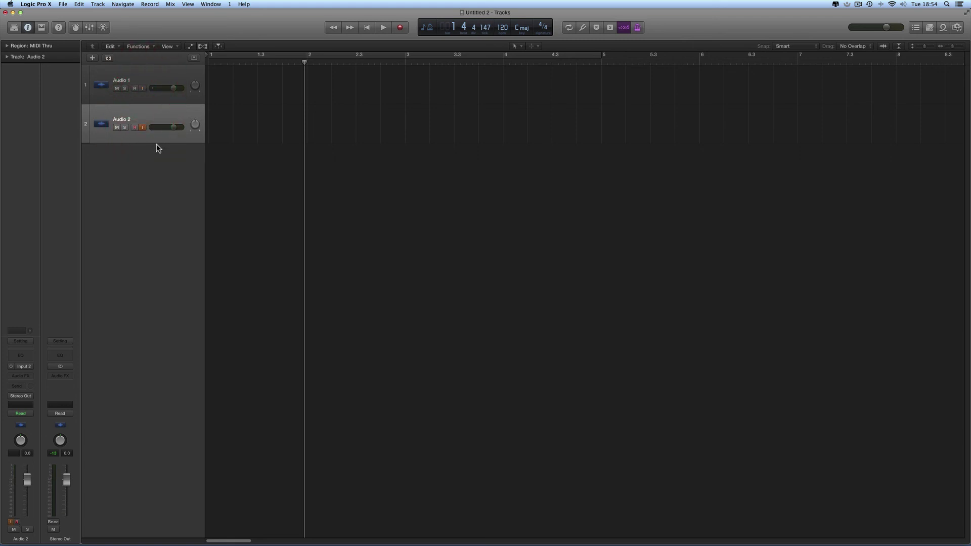
pyautogui.click(135, 88)
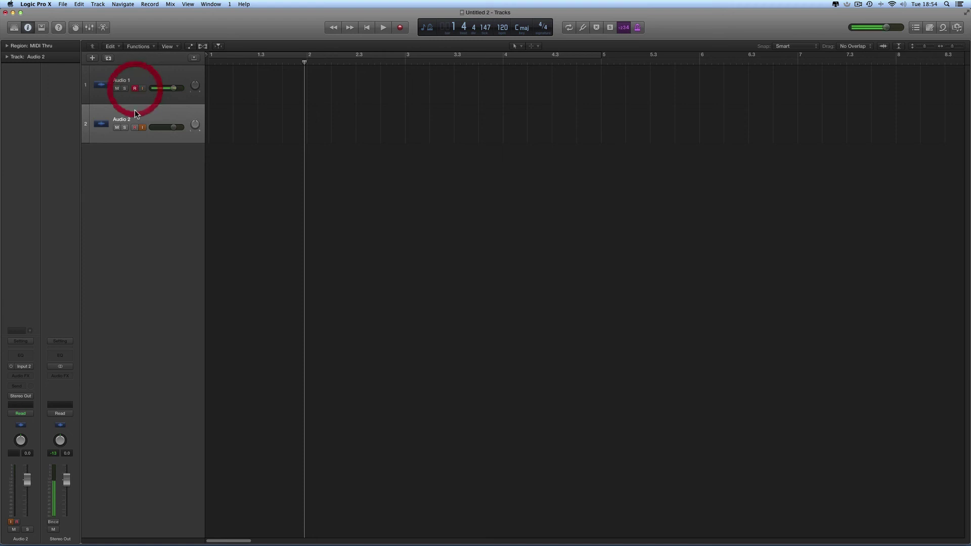
pyautogui.click(134, 127)
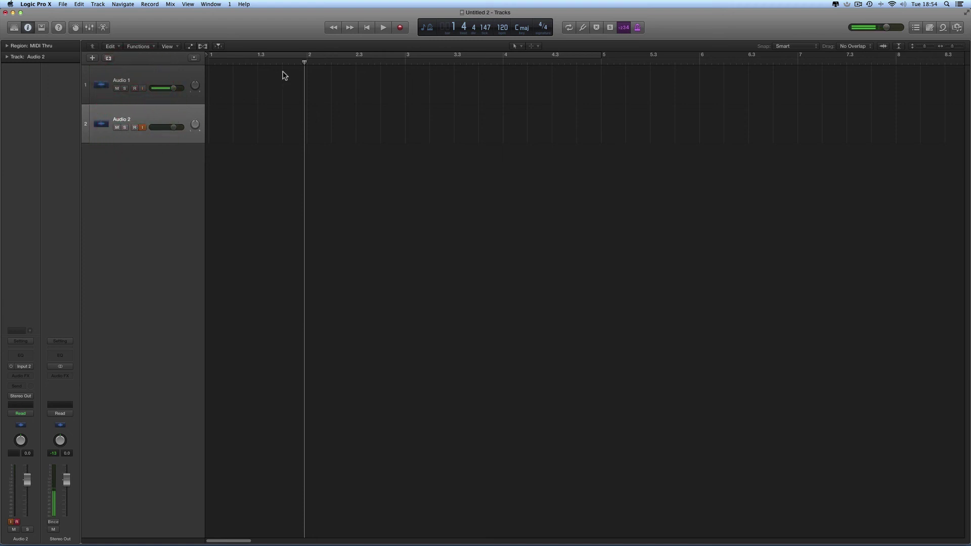
pyautogui.moveTo(304, 64); pyautogui.dragTo(215, 63)
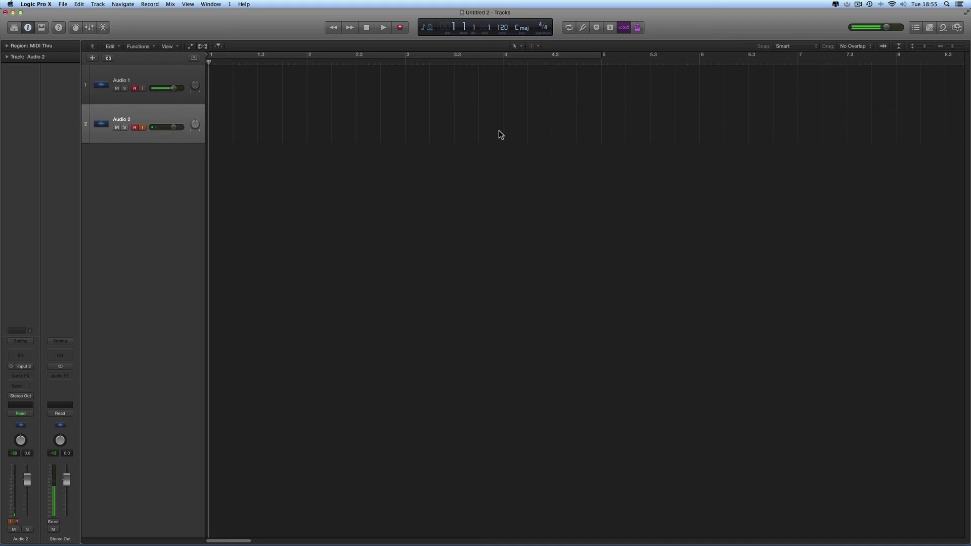
# Record a short test take on both tracks, then turn off input monitoring and disarm Audio 1 and Audio 2.
pyautogui.click(399, 28)
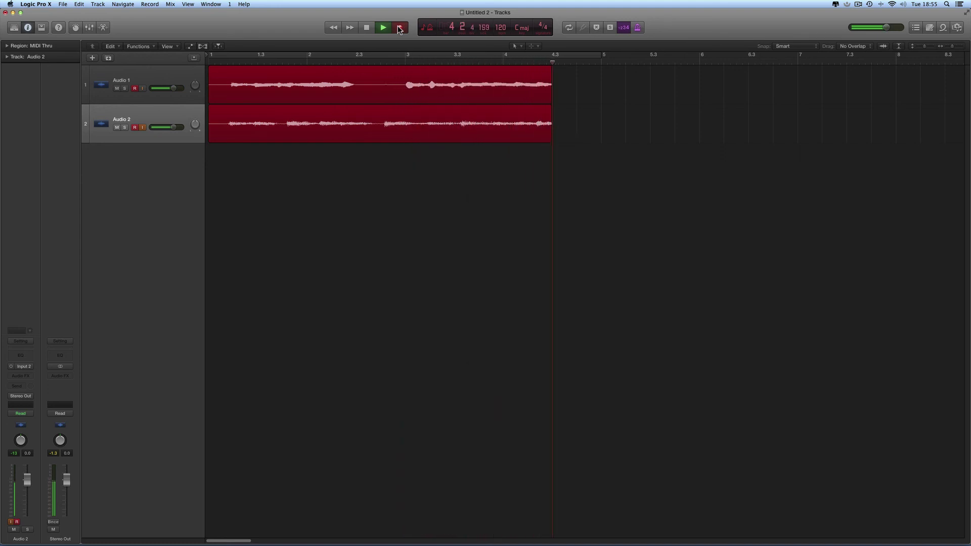
pyautogui.click(400, 28)
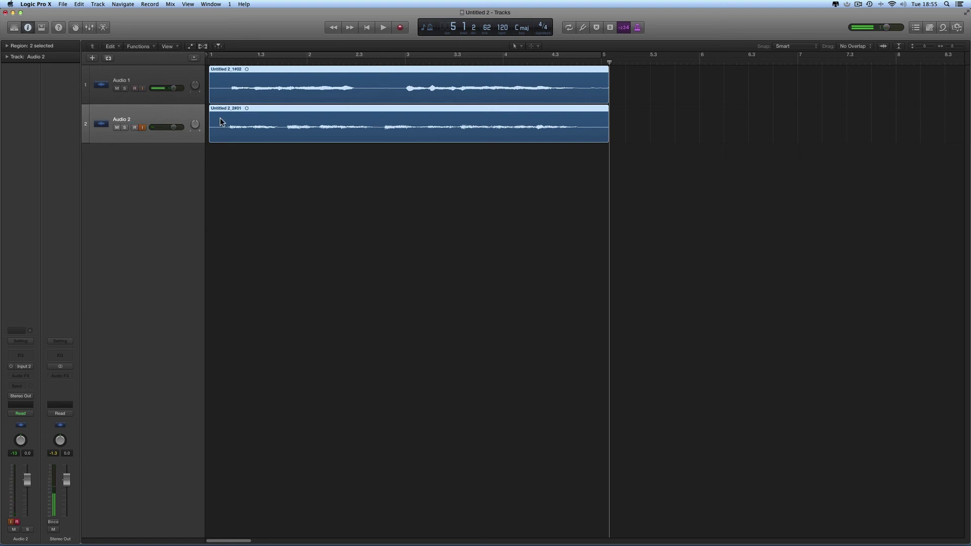
pyautogui.click(143, 128)
pyautogui.click(142, 88)
pyautogui.click(135, 89)
pyautogui.click(135, 127)
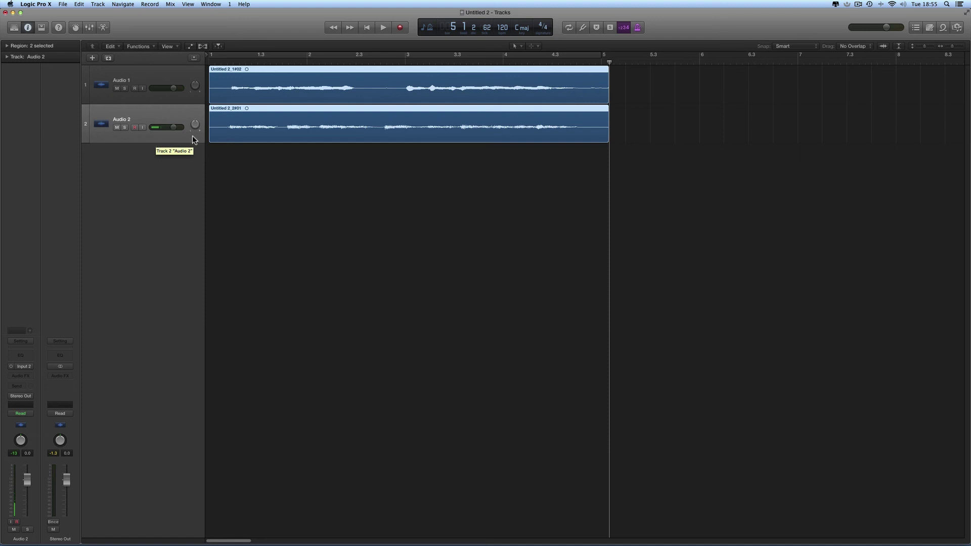
# Delete both recorded regions with their audio files, then delete the Audio 2 track.
pyautogui.click(165, 81)
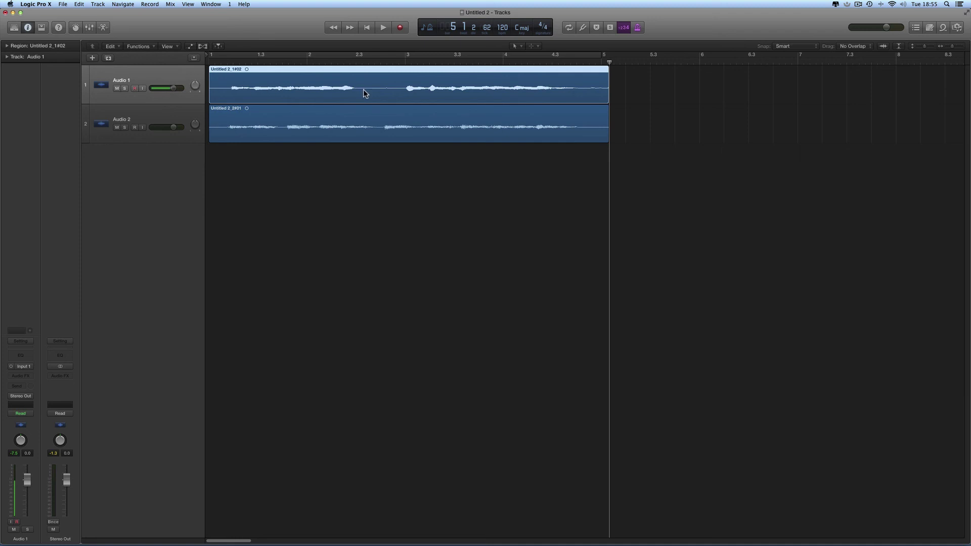
pyautogui.click(169, 115)
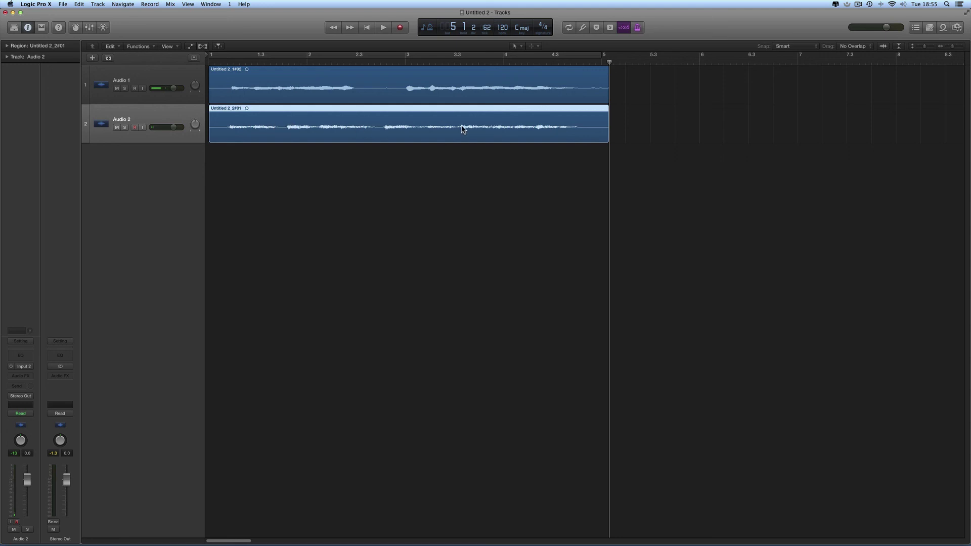
pyautogui.click(230, 82)
pyautogui.click(272, 126)
pyautogui.click(271, 92)
pyautogui.click(305, 123)
pyautogui.keyDown('shift'); pyautogui.click(461, 88); pyautogui.keyUp('shift')
pyautogui.press('Delete')
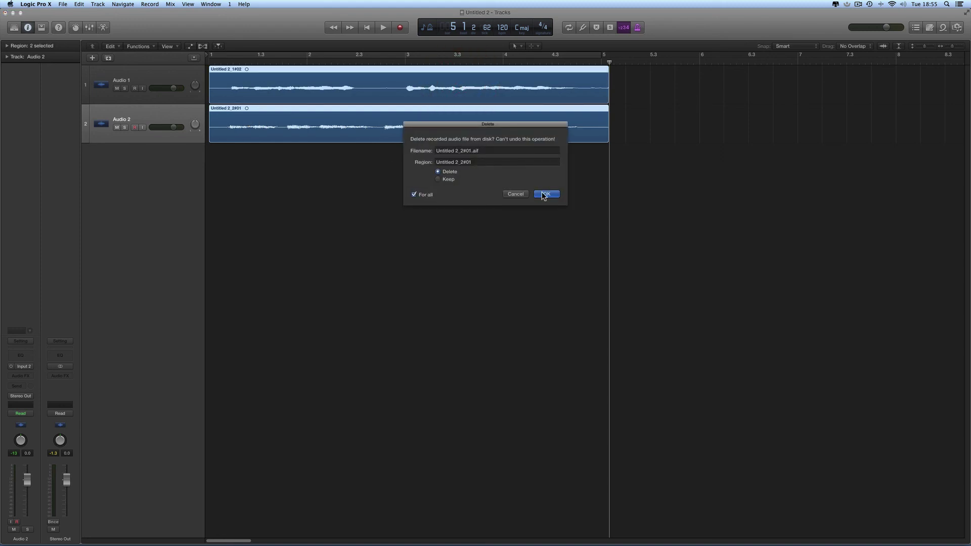
pyautogui.click(542, 193)
pyautogui.click(173, 114)
pyautogui.press('super+BackSpace')
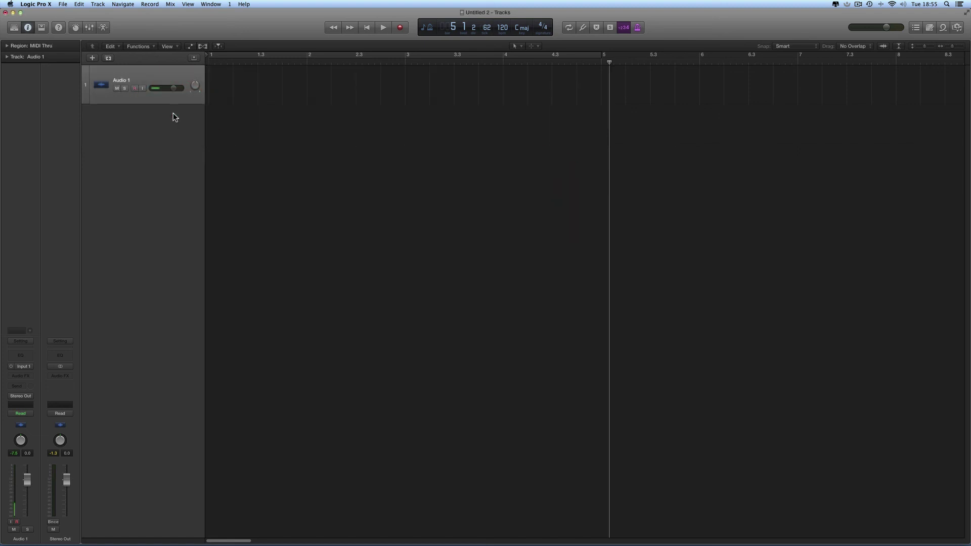